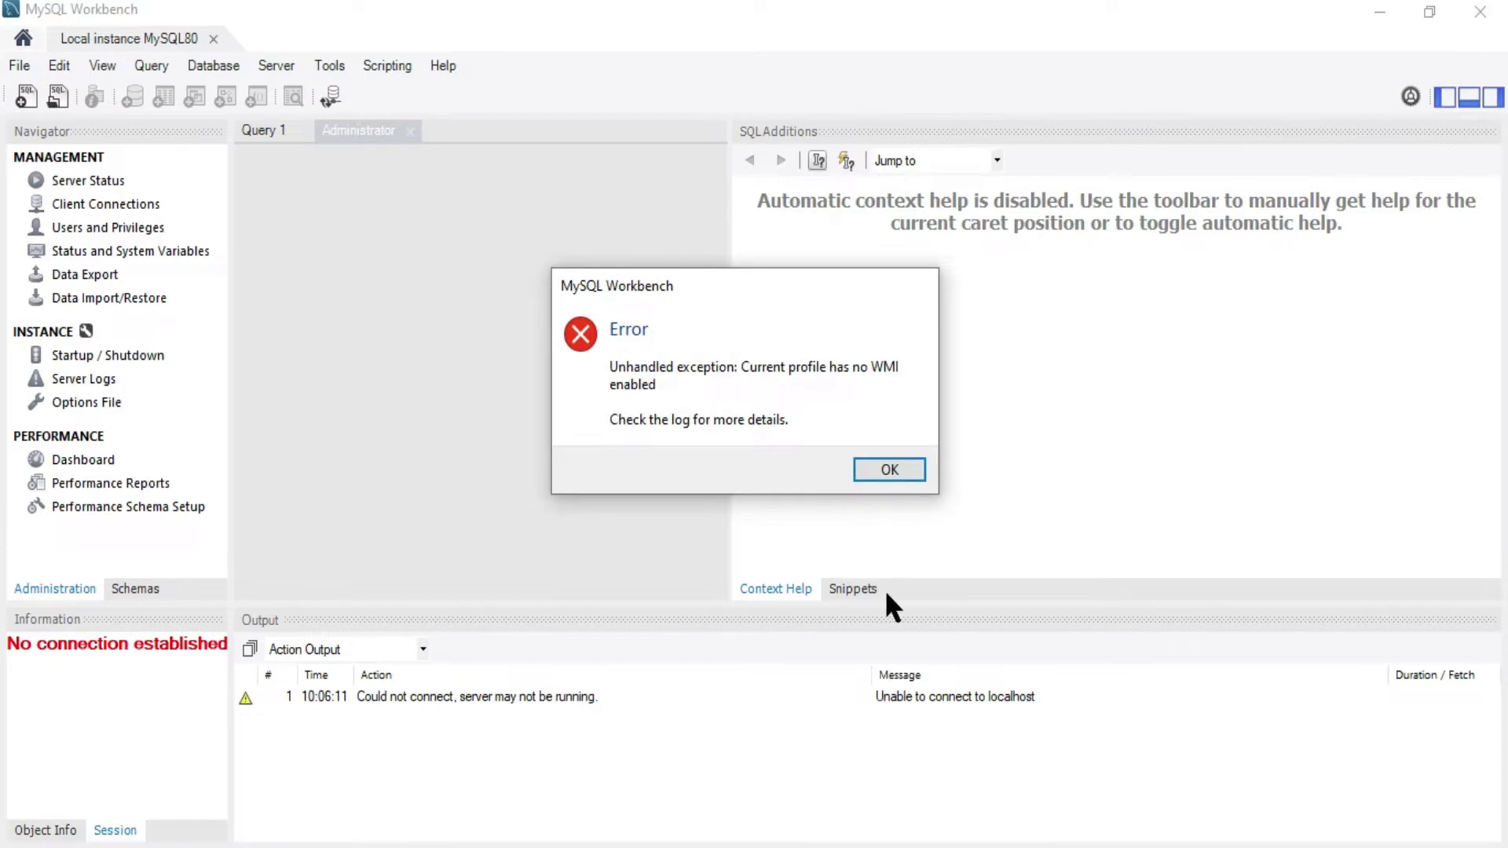
Dismiss the 'Unhandled exception: Current profile has no WMI enabled' error dialog
{"action": "left_click", "coordinate": [902, 467]}
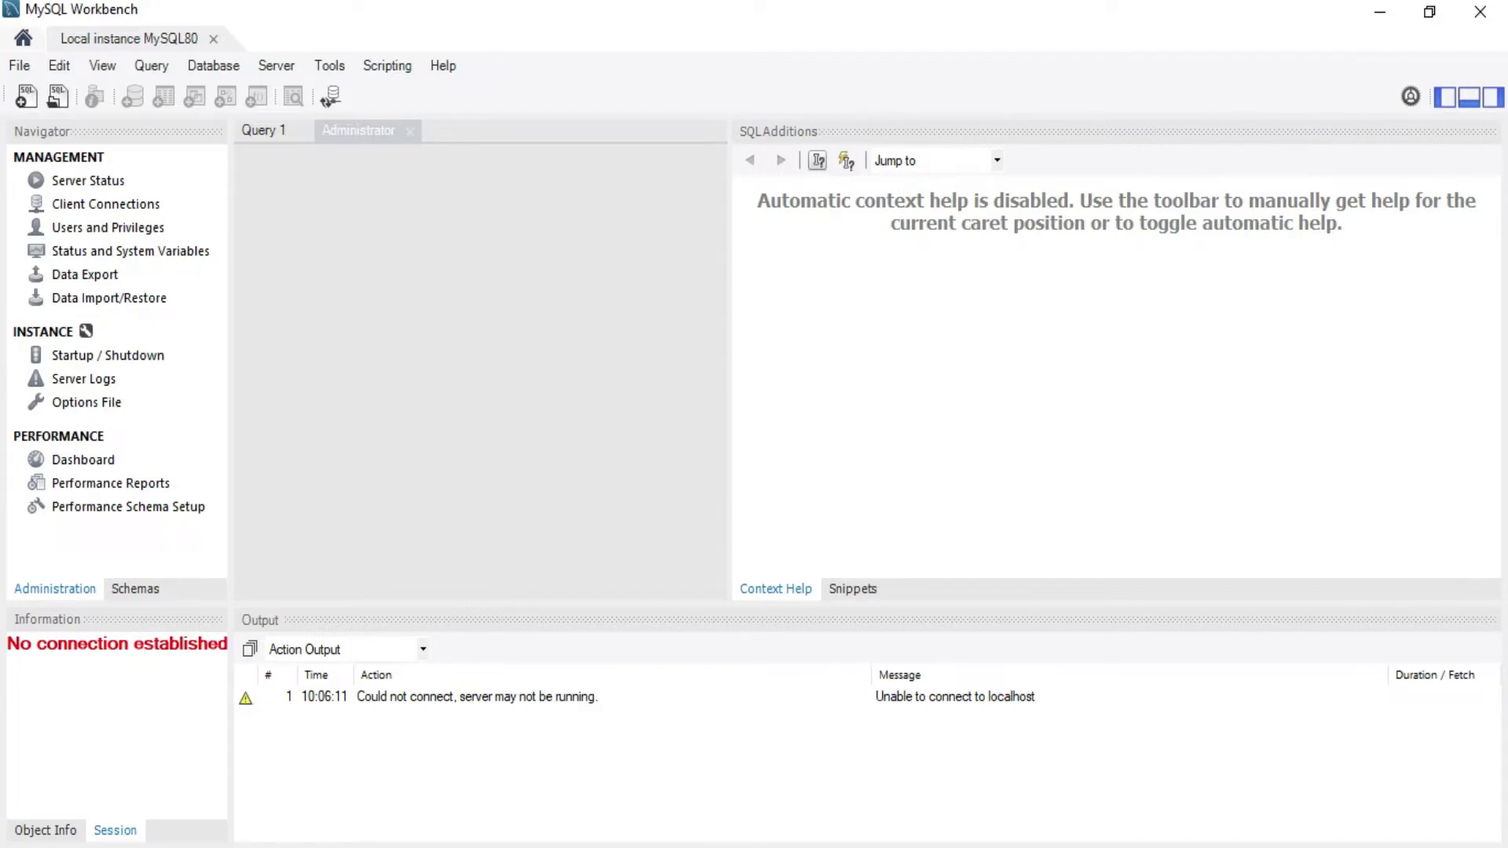
Bring the Task Manager window to the front over MySQL Workbench
{"action": "left_click", "coordinate": [840, 765]}
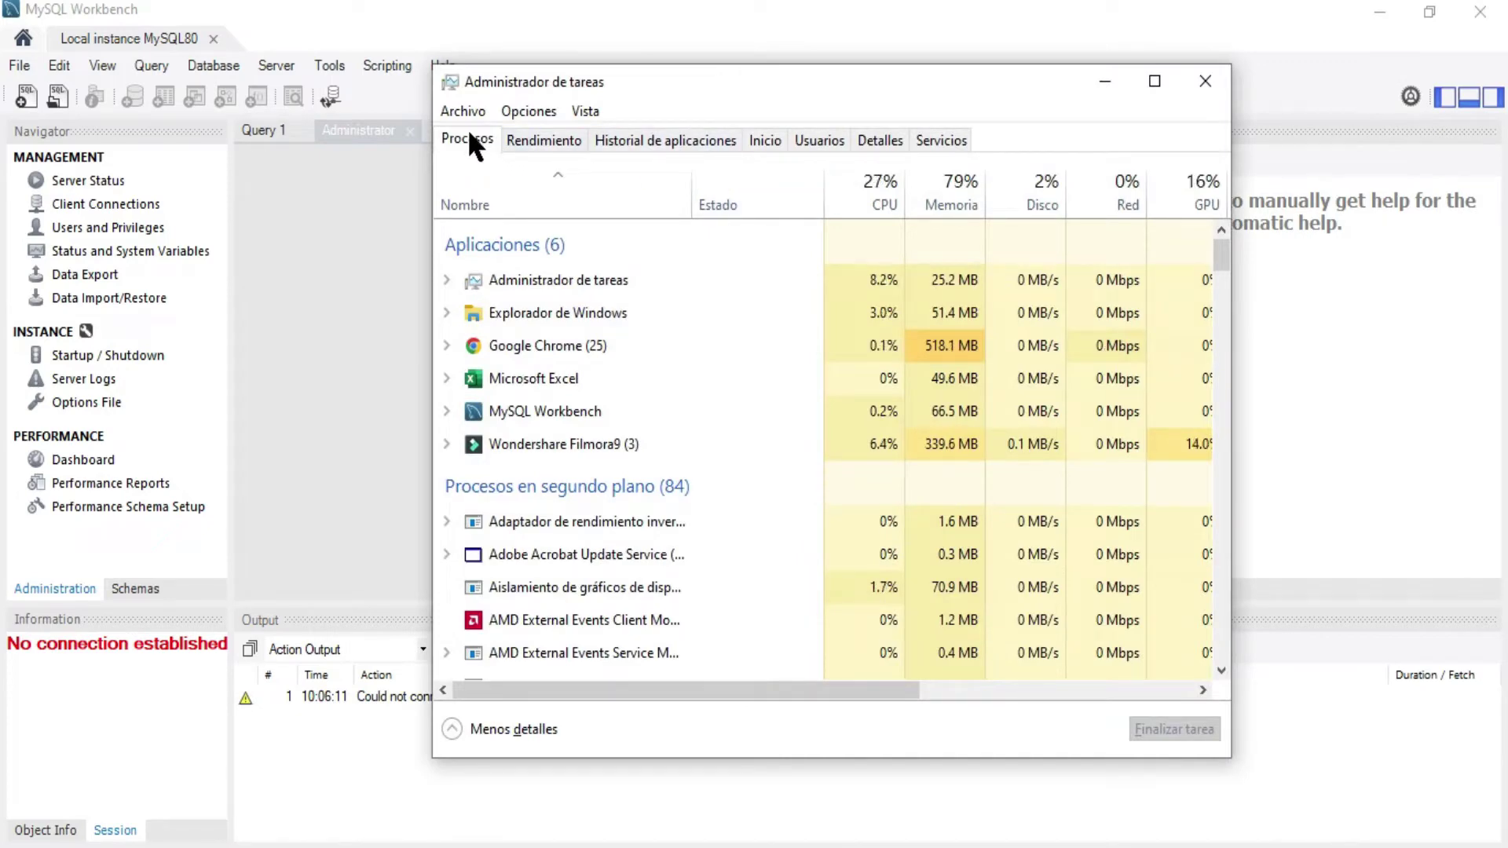
Start the MySQL80 service from the Servicios list, then close Task Manager
{"action": "left_click", "coordinate": [939, 140]}
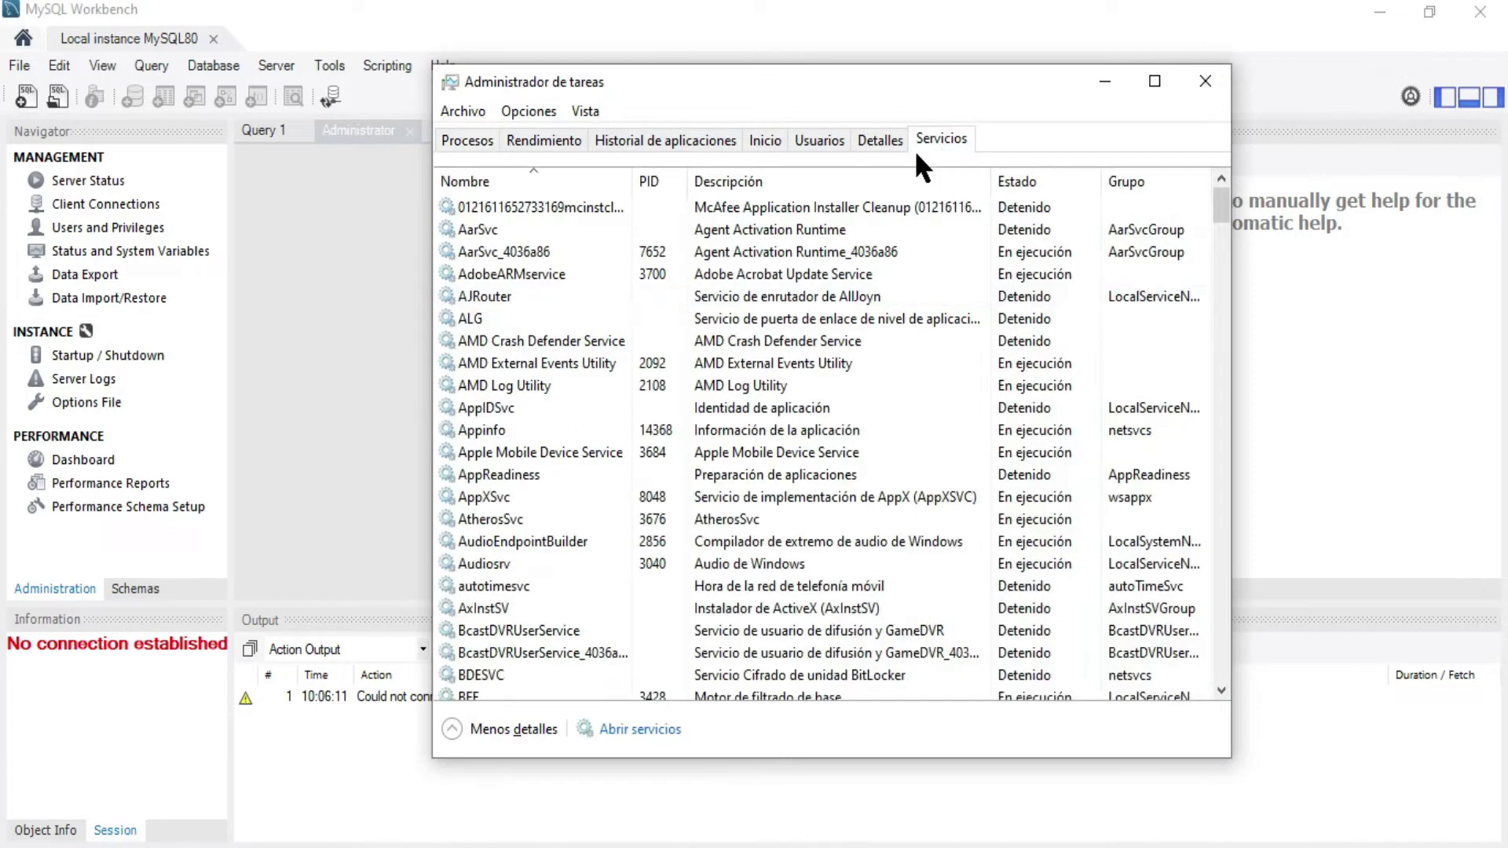
{"action": "left_click", "coordinate": [484, 337]}
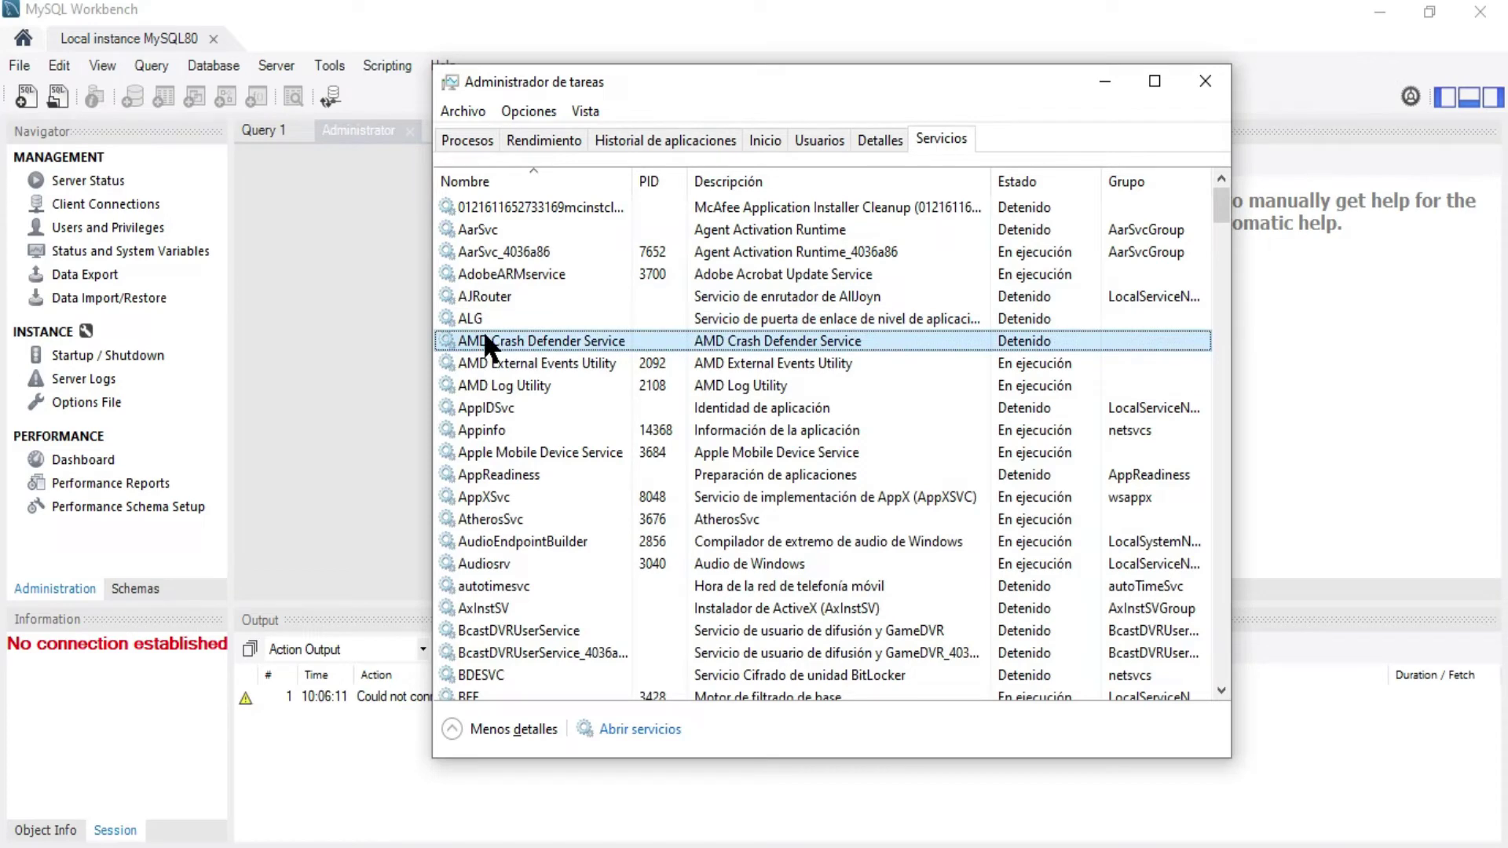
{"action": "type", "text": "mysql"}
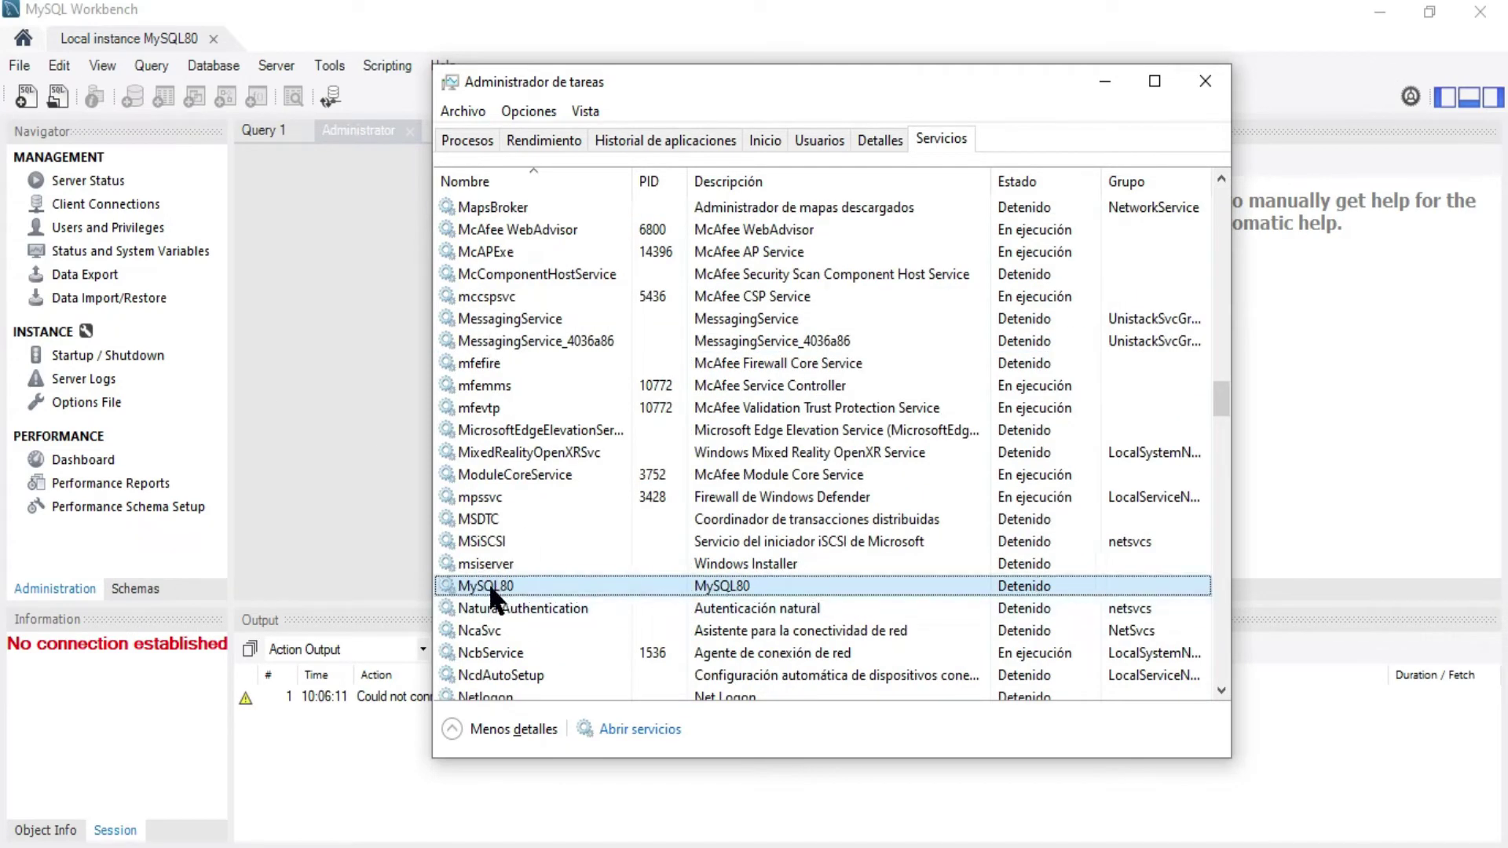
{"action": "right_click", "coordinate": [1014, 586]}
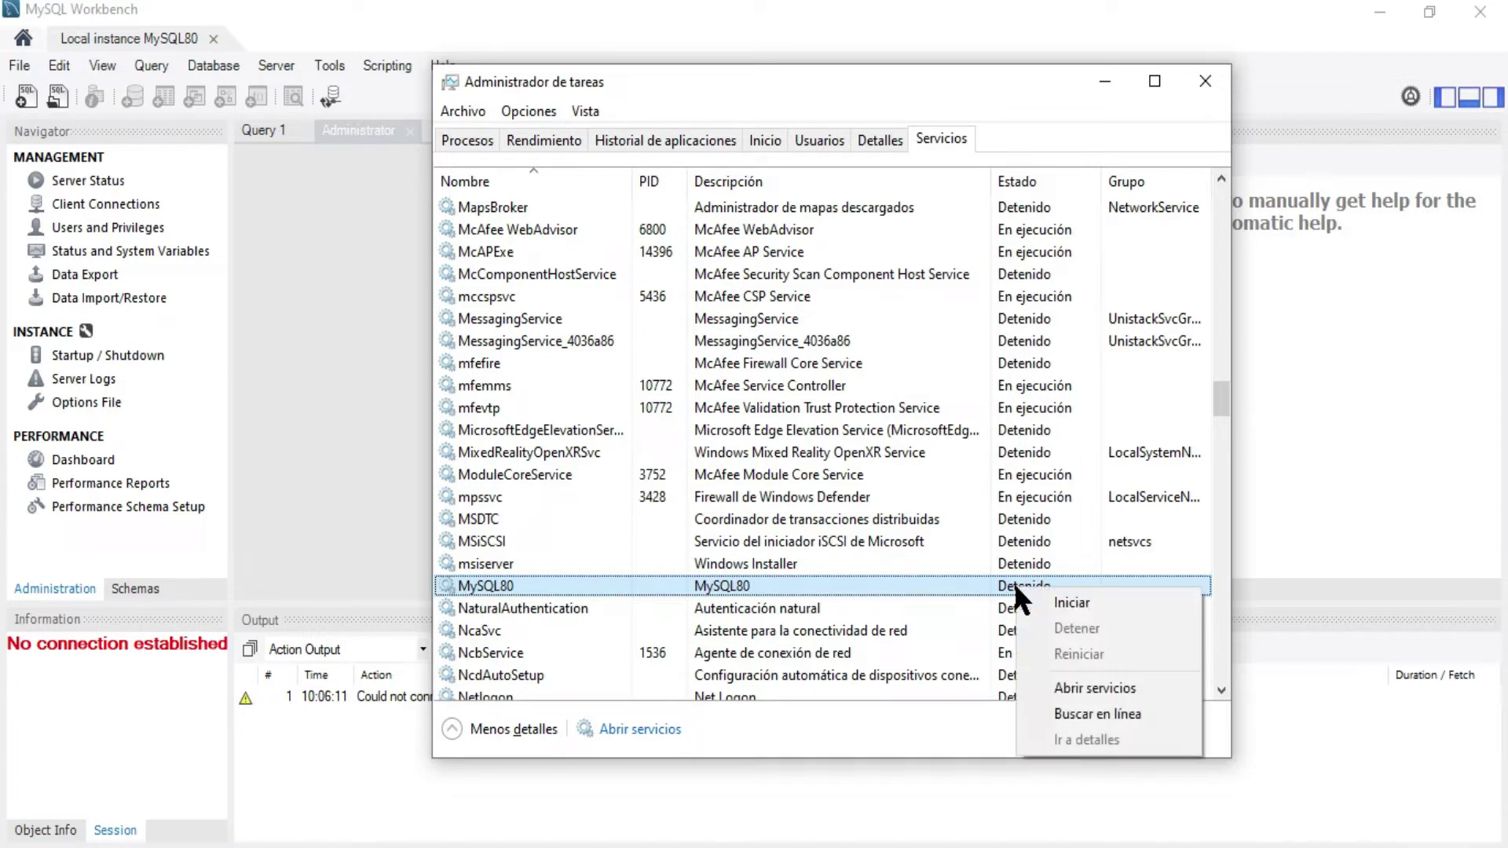
{"action": "left_click", "coordinate": [1051, 602]}
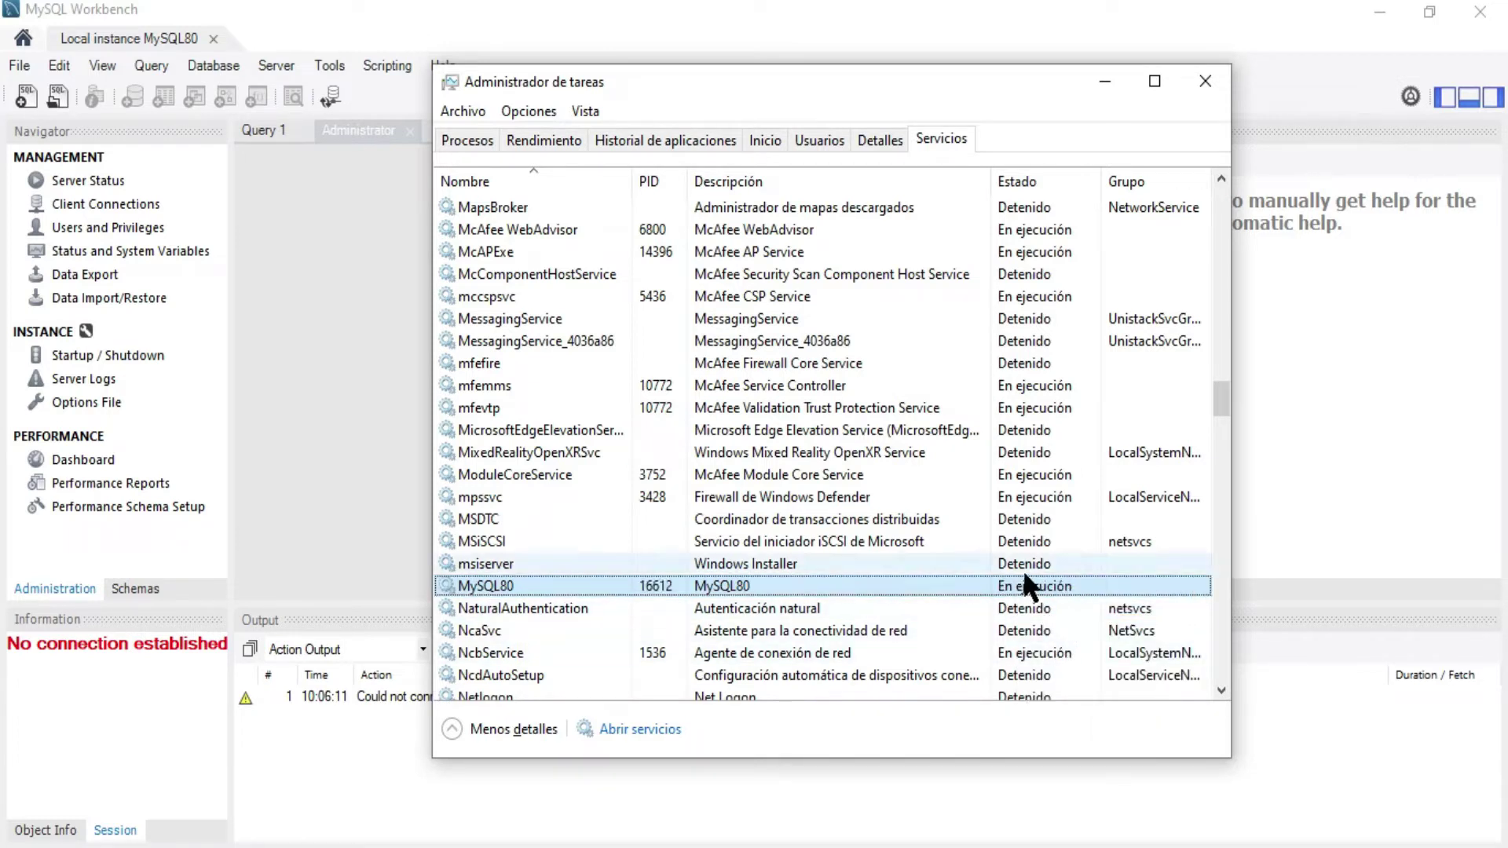
{"action": "left_click", "coordinate": [1205, 81]}
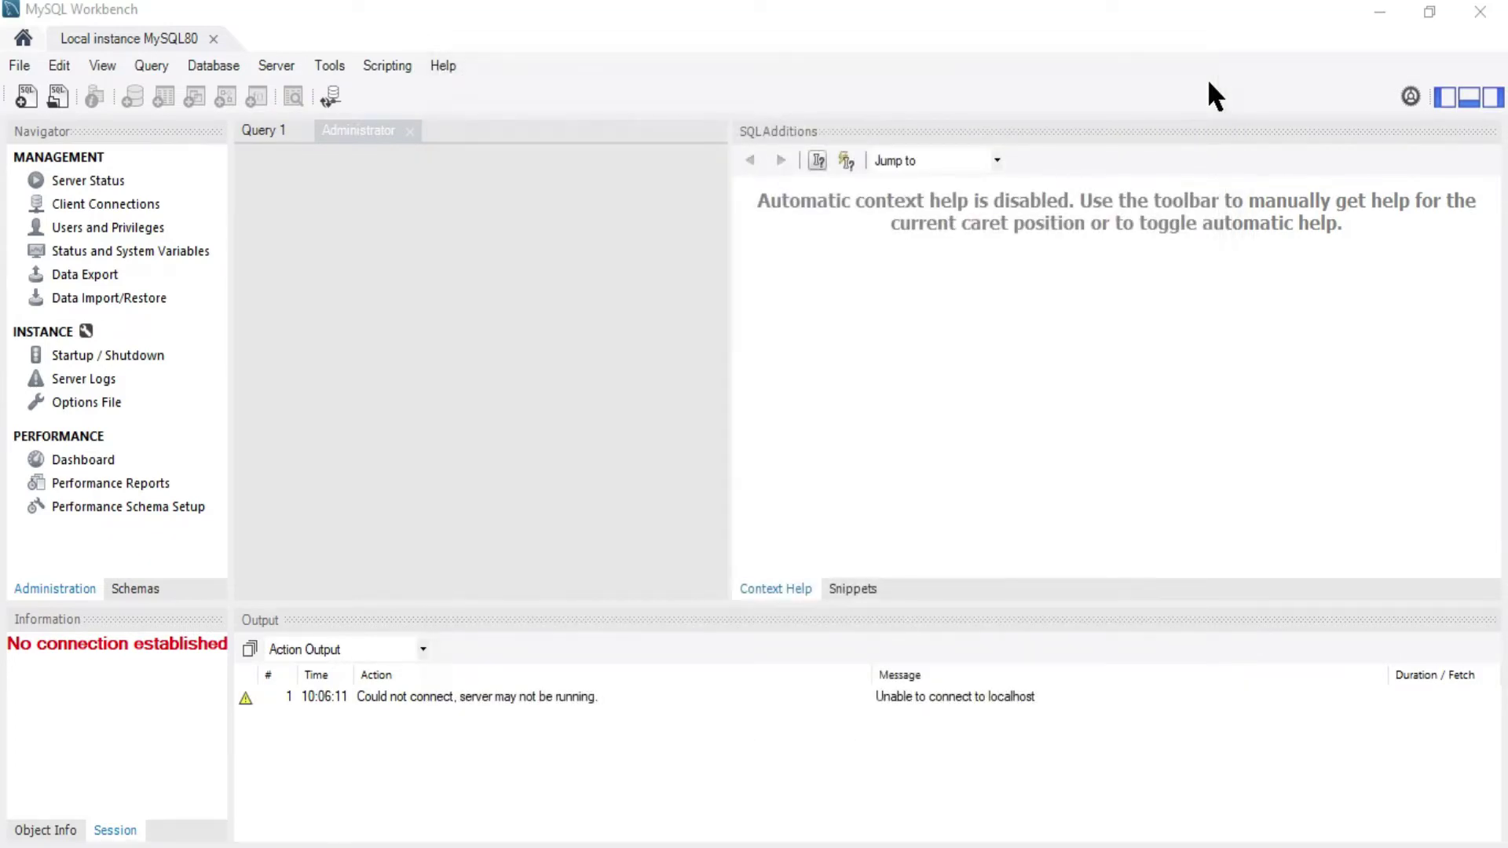
Close Workbench and relaunch MySQL Workbench 8.0 CE by searching 'mys'
{"action": "left_click", "coordinate": [1476, 23]}
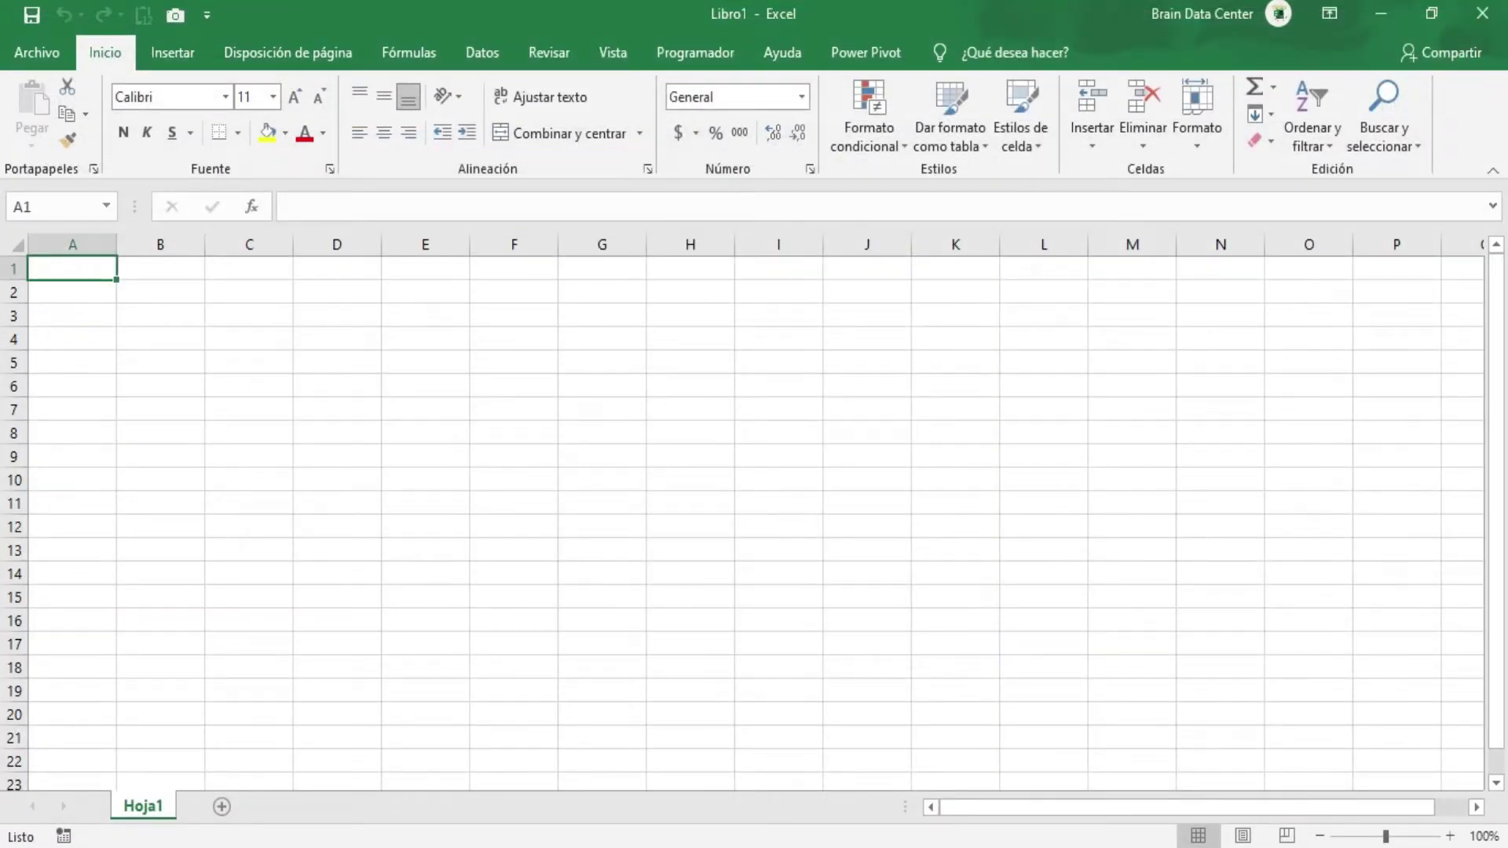
{"action": "key", "text": "super+s"}
{"action": "type", "text": "mys"}
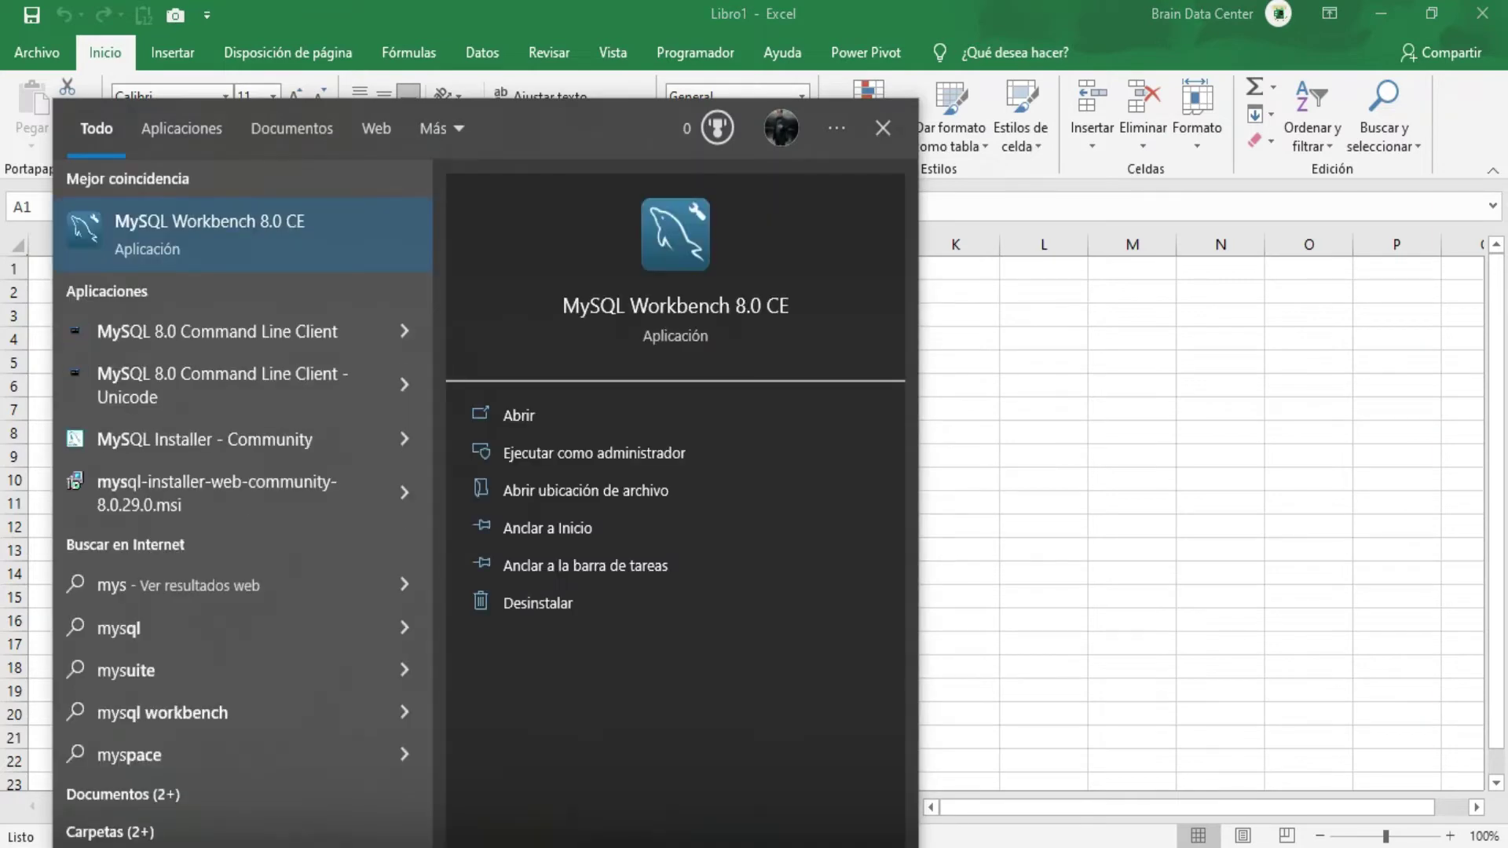
{"action": "key", "text": "Return"}
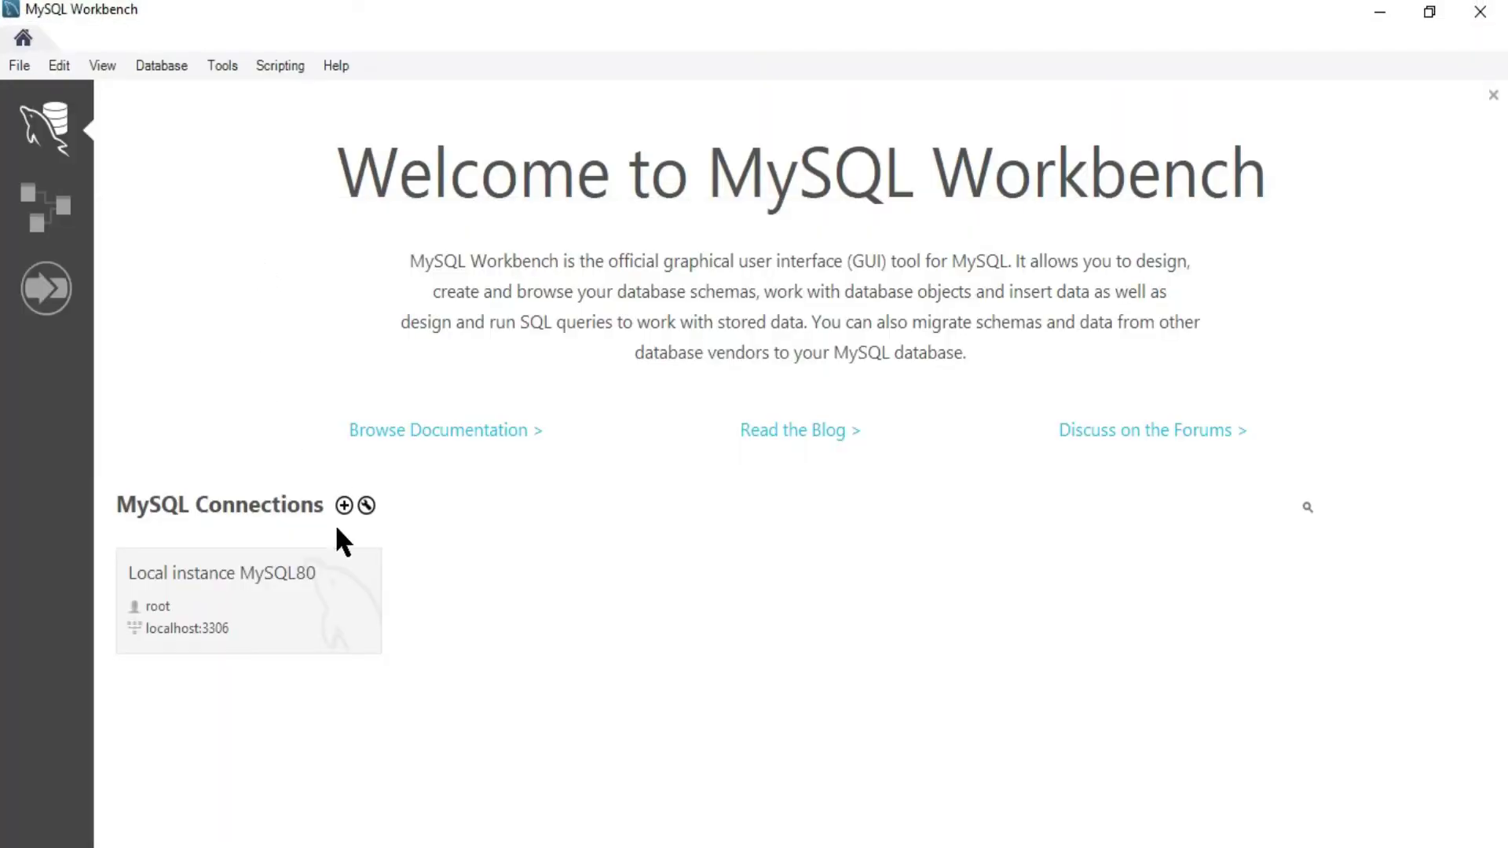
Connect to Local instance MySQL80 and list its schemas, showing only sys
{"action": "left_click", "coordinate": [268, 605]}
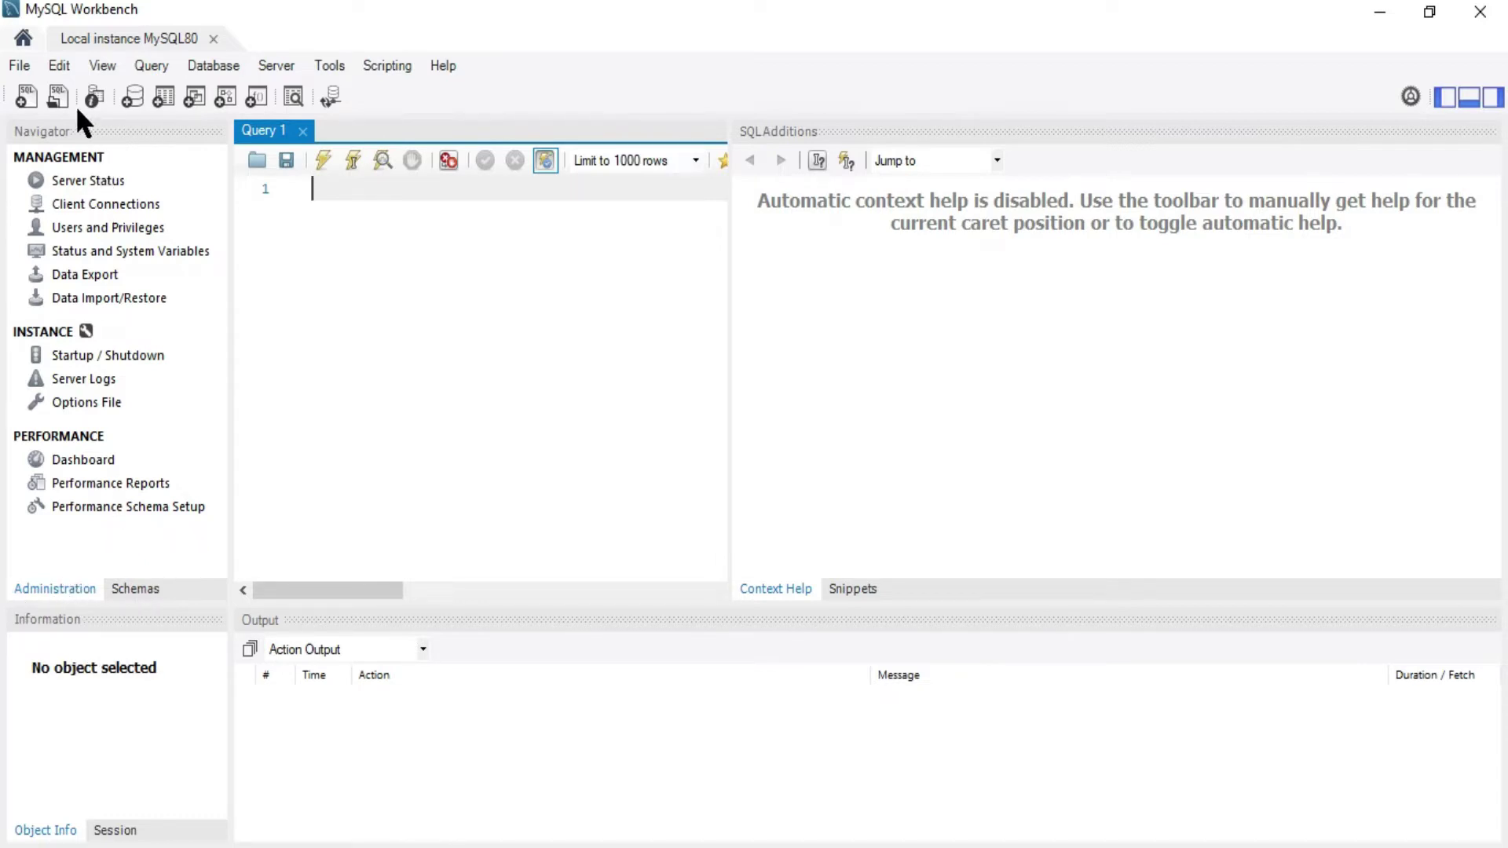
{"action": "left_click", "coordinate": [132, 586]}
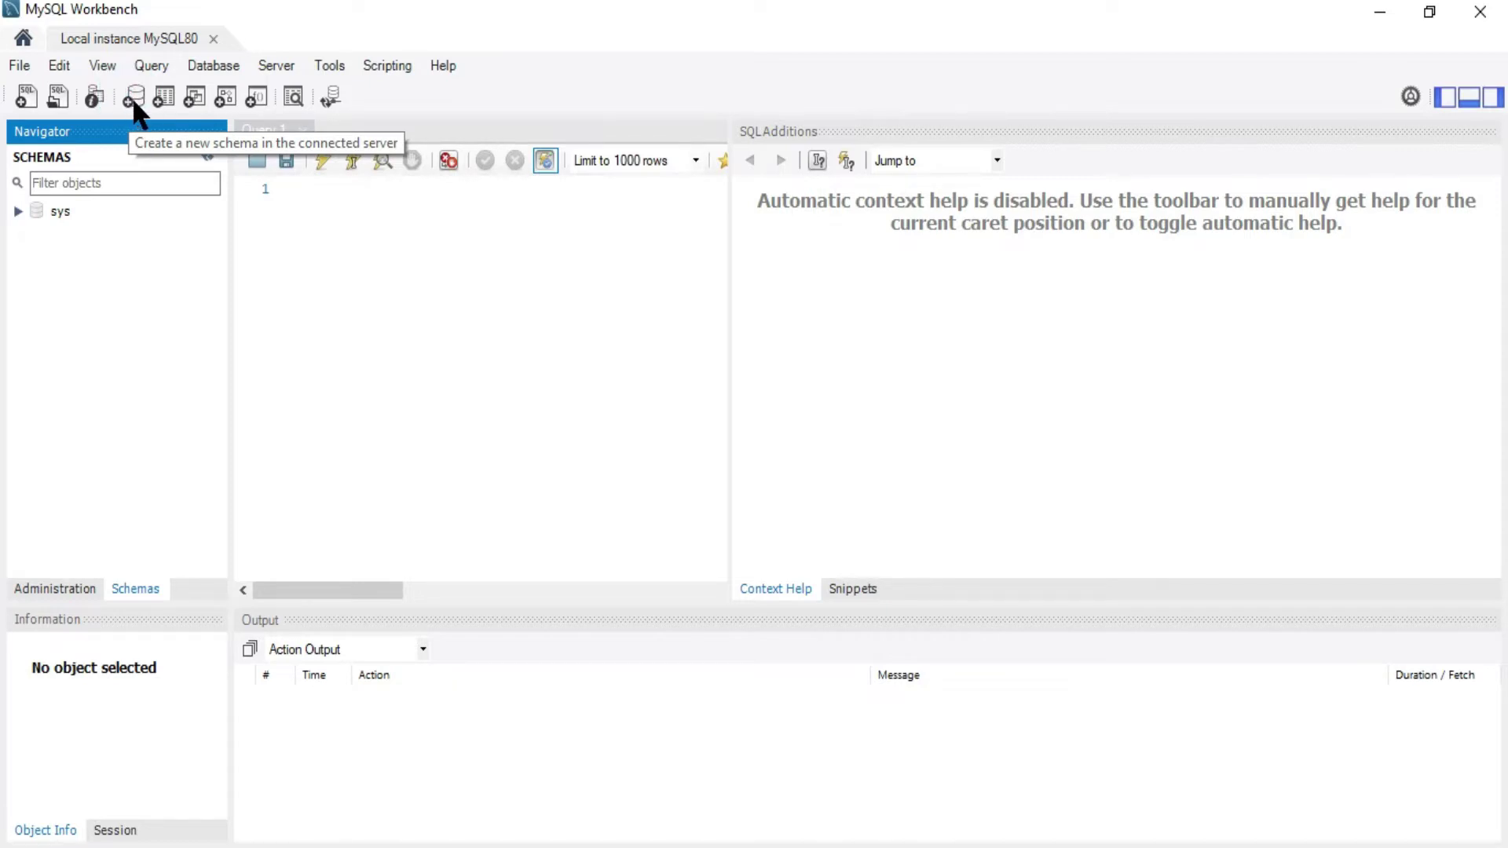
Create a schema named 'test' and apply its CREATE SCHEMA script
{"action": "left_click", "coordinate": [132, 97]}
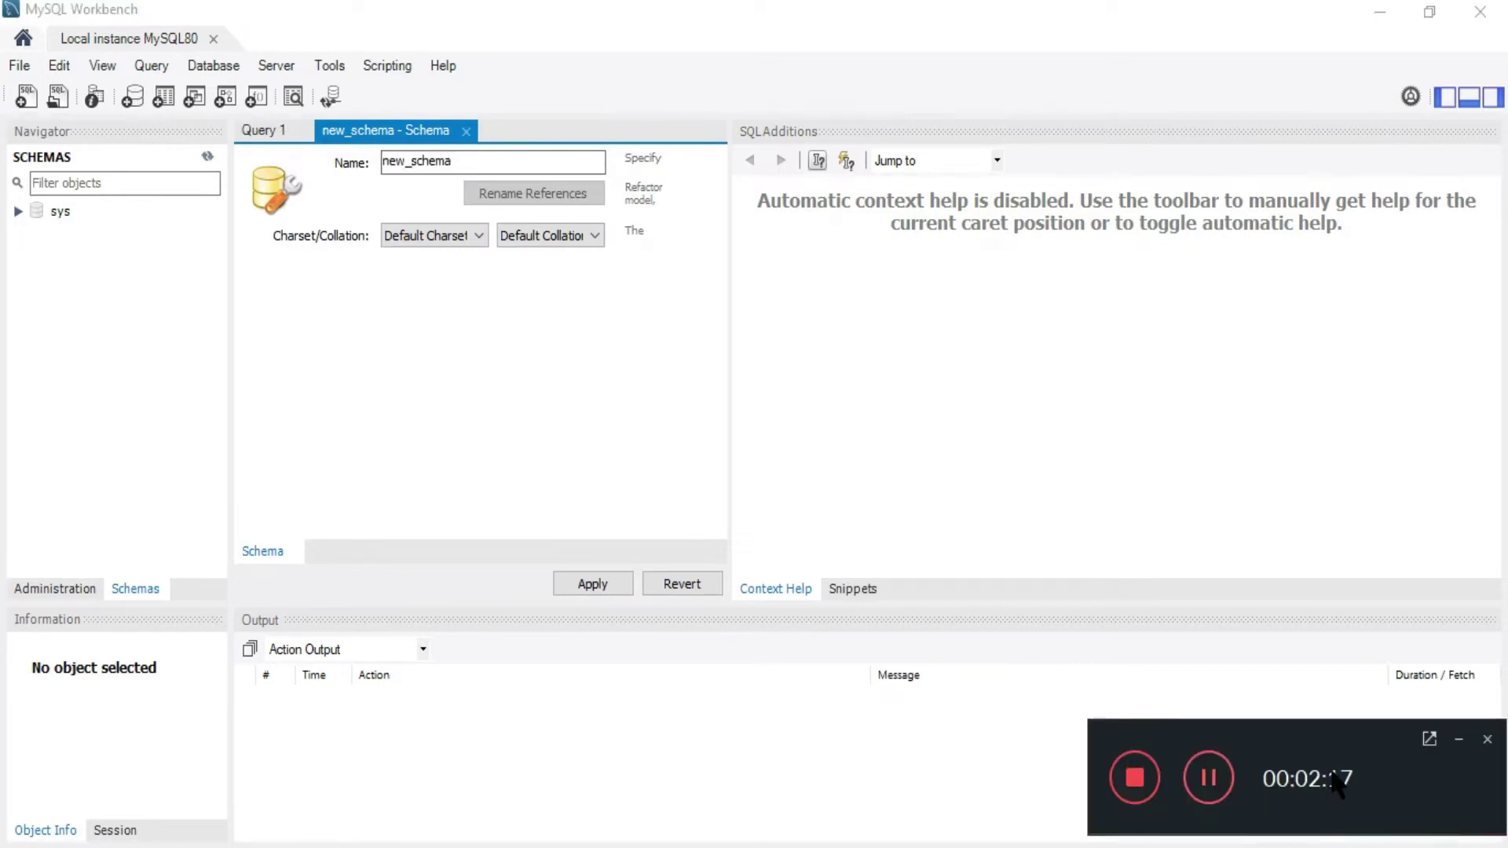
{"action": "left_click", "coordinate": [1457, 732]}
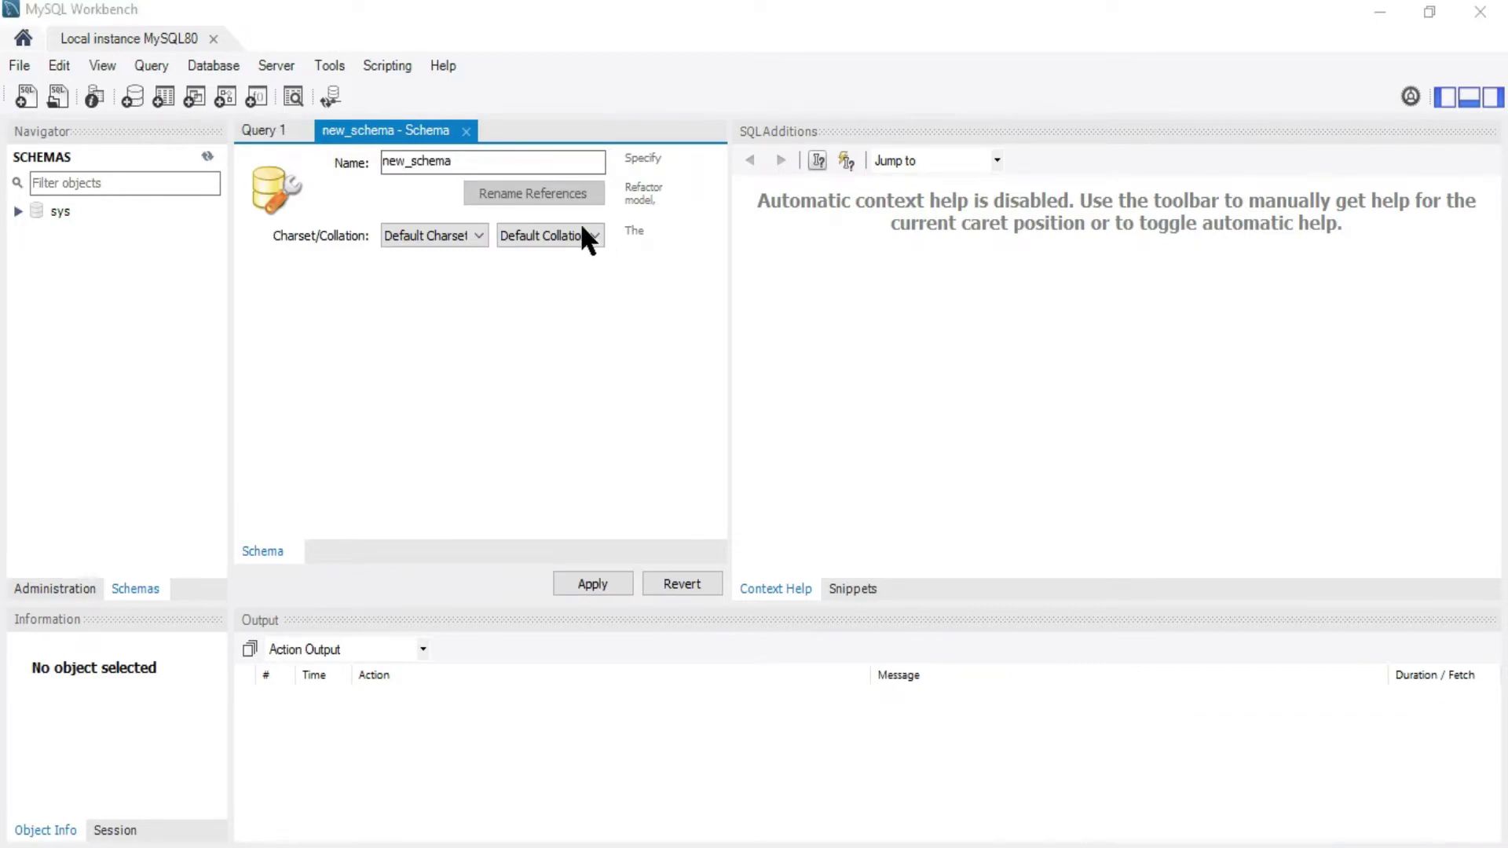
{"action": "left_click_drag", "start_coordinate": [545, 160], "coordinate": [374, 161]}
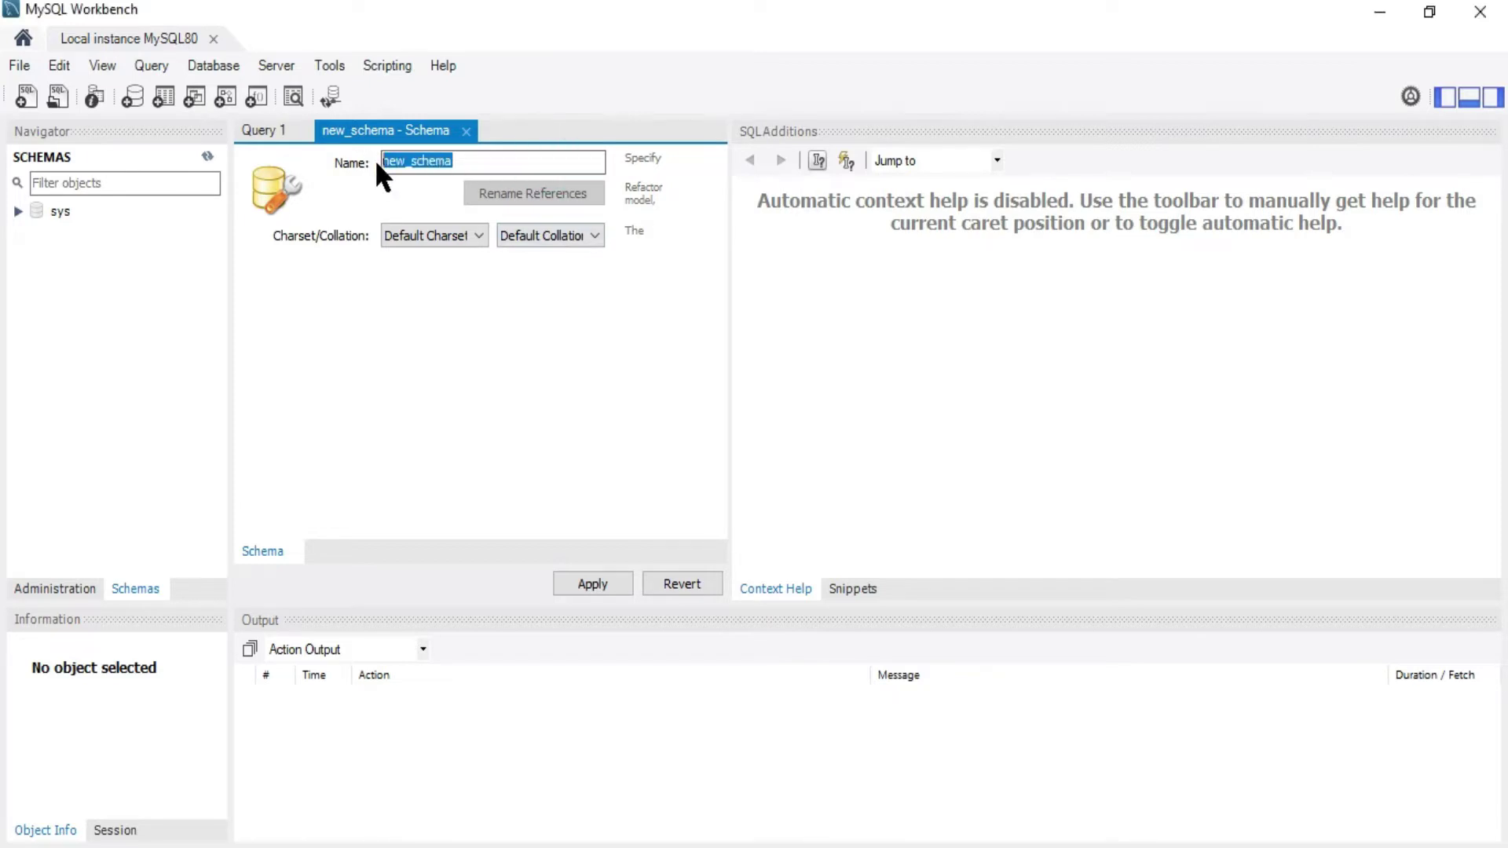
{"action": "type", "text": "test"}
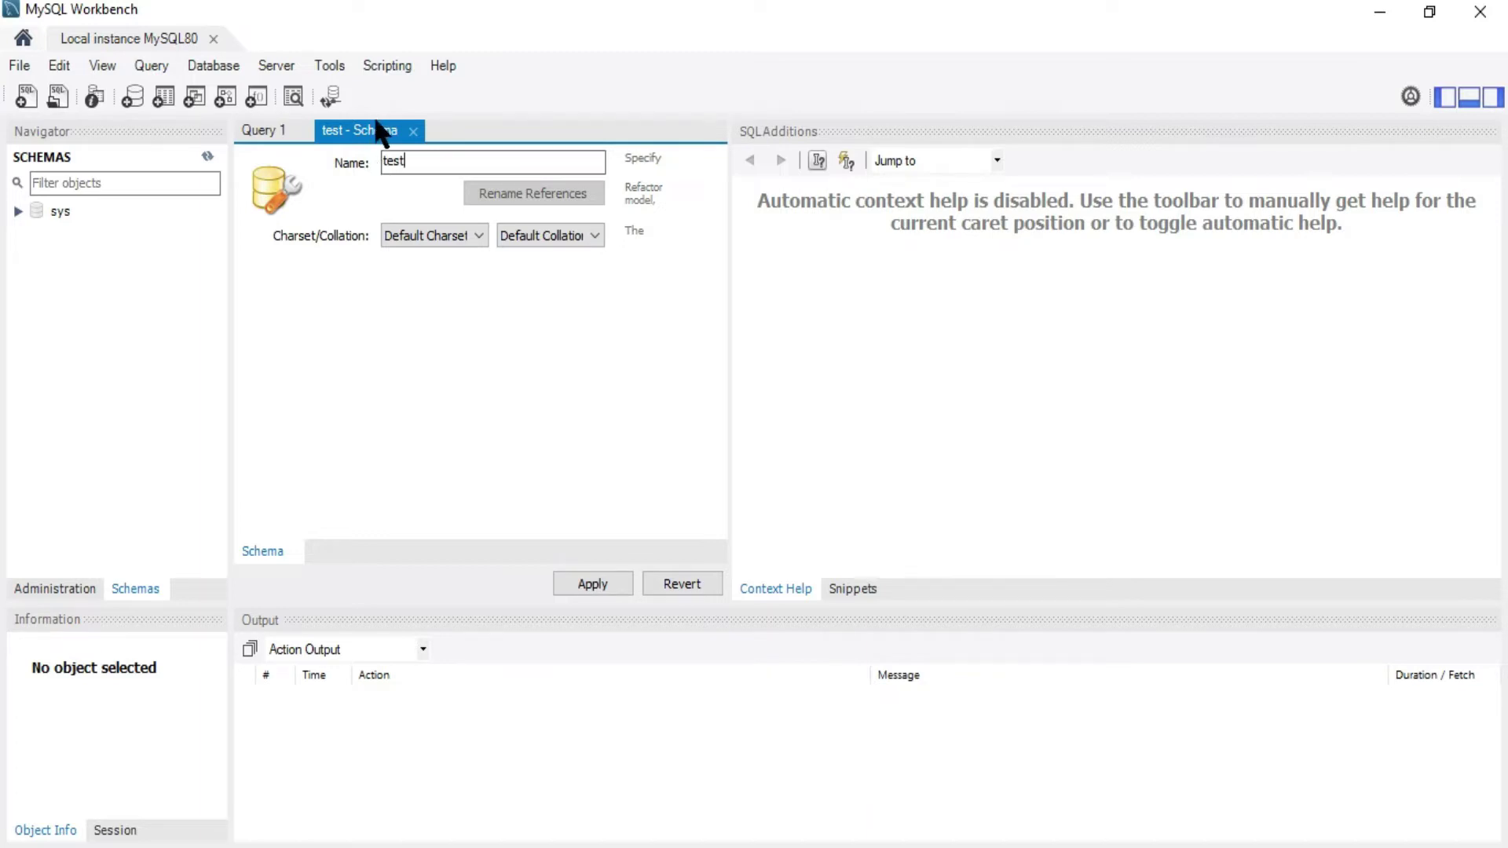
{"action": "left_click", "coordinate": [598, 582]}
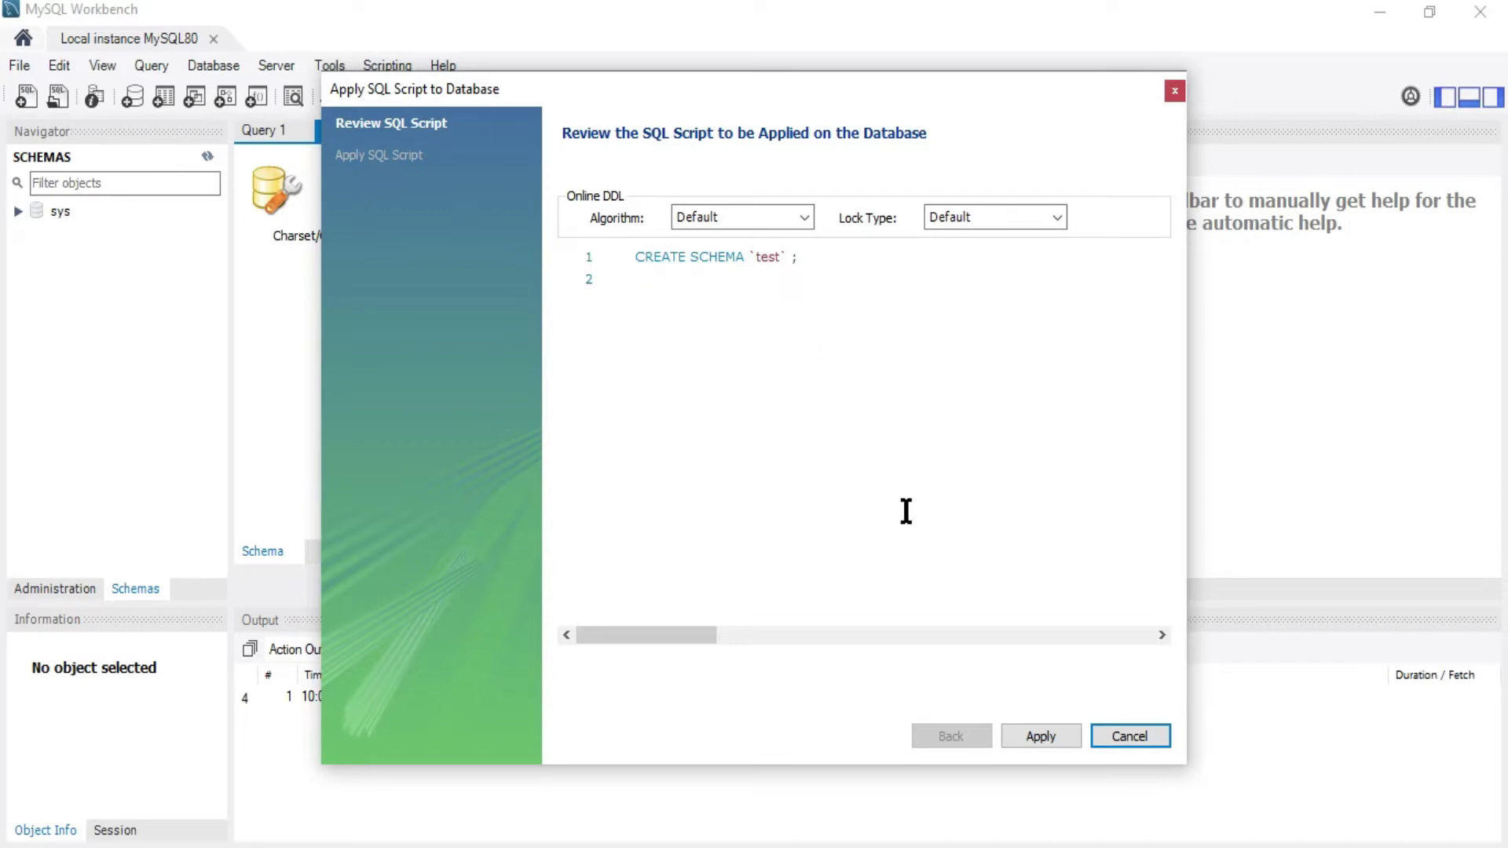
{"action": "left_click", "coordinate": [1044, 733]}
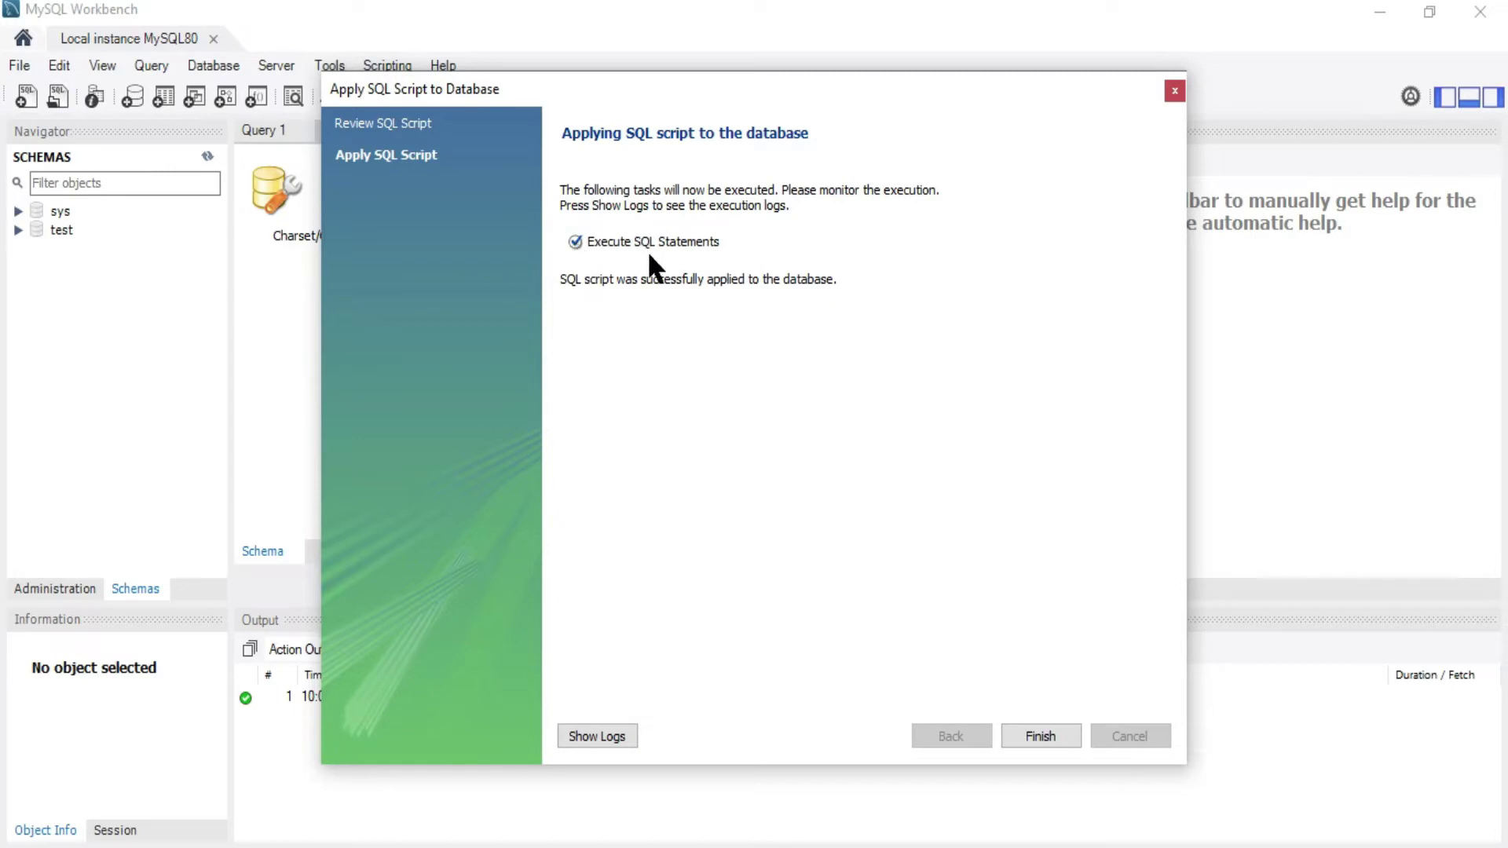
{"action": "left_click", "coordinate": [1038, 735]}
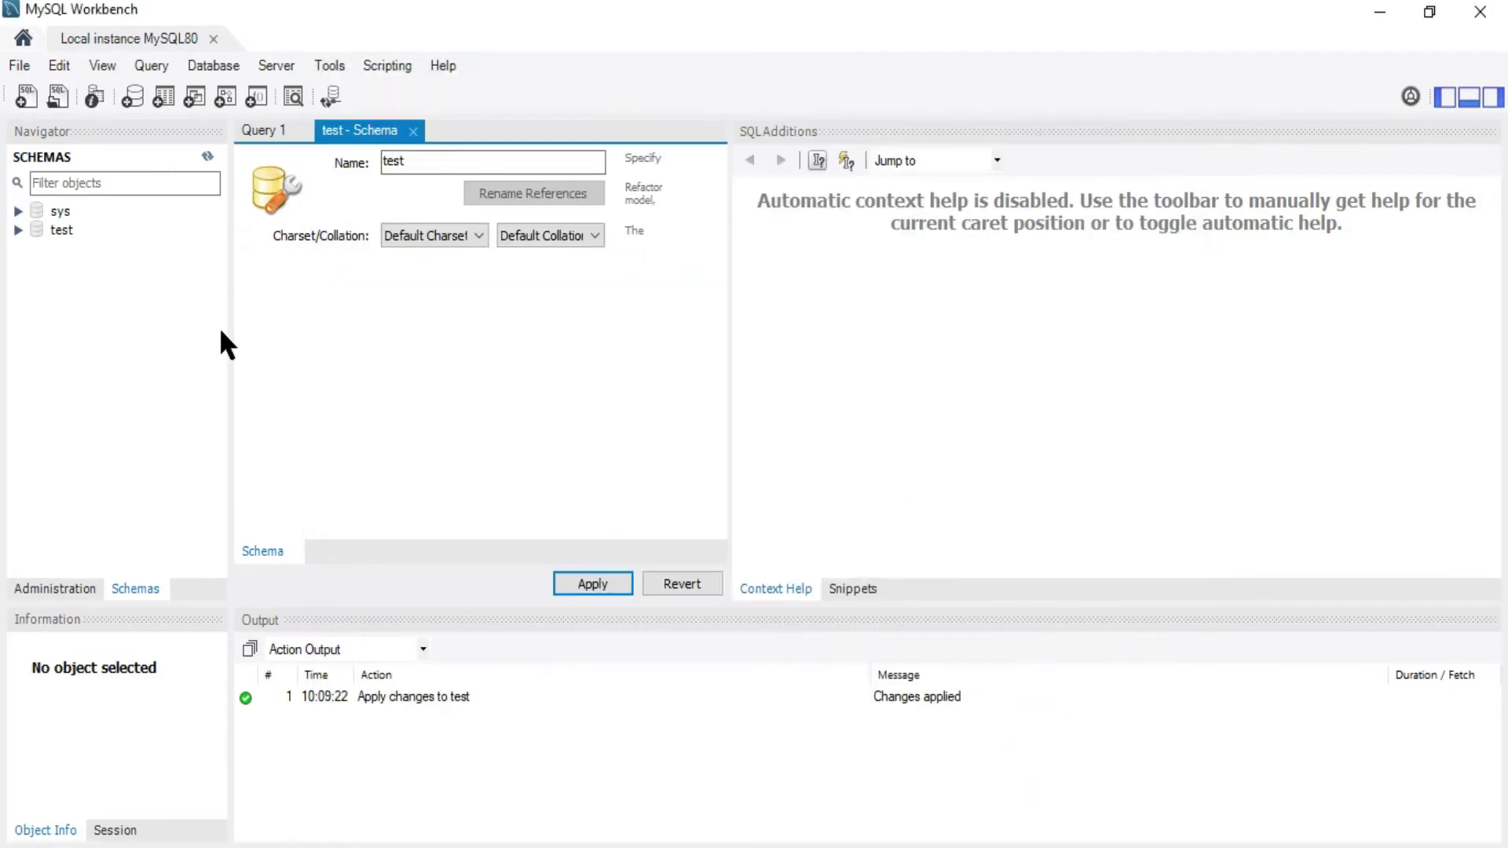
Start a new table in the test schema
{"action": "left_click", "coordinate": [18, 229]}
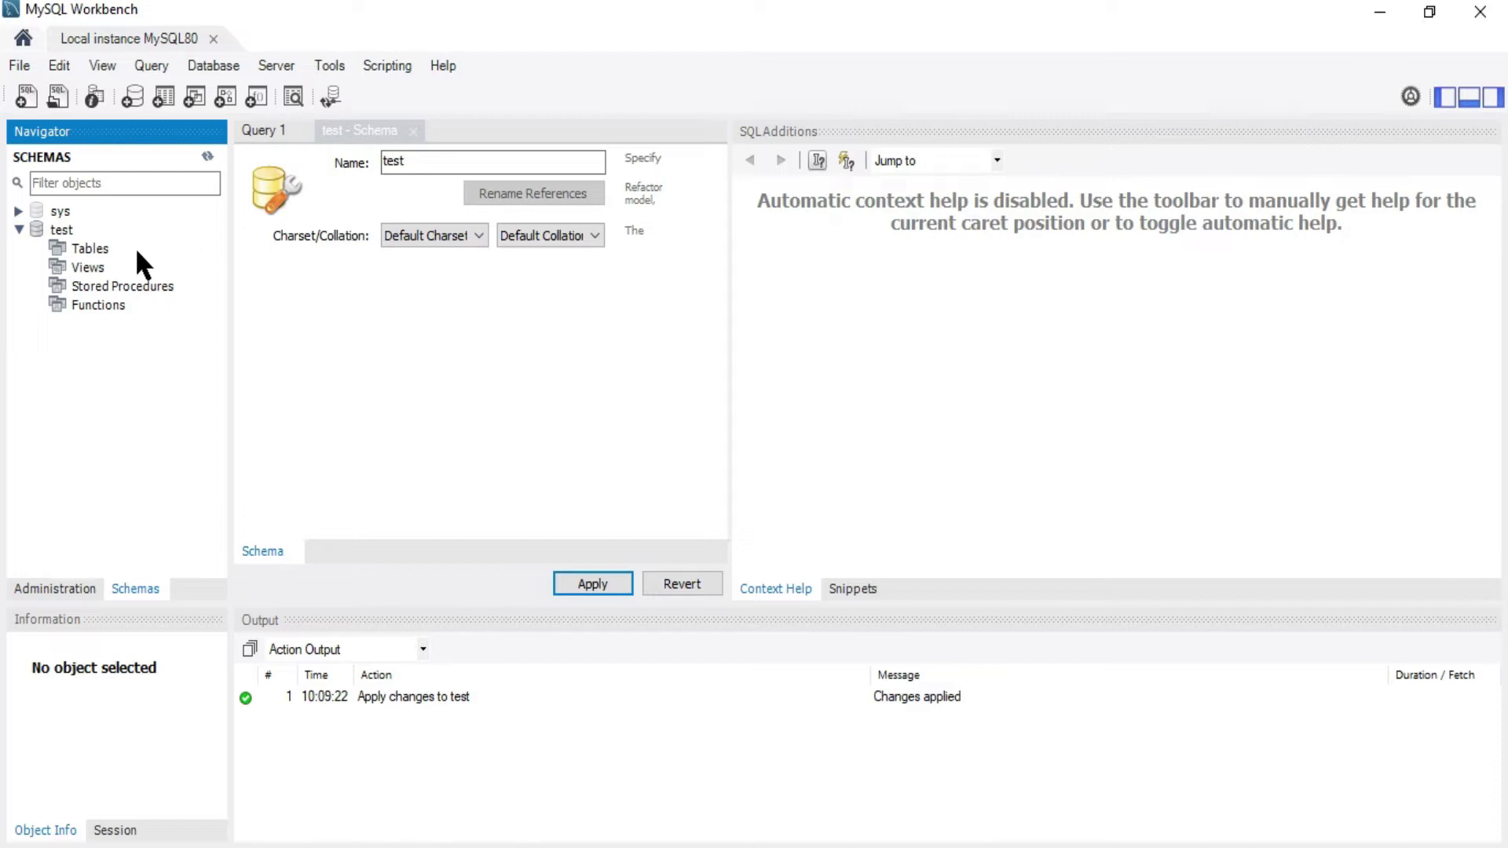
{"action": "right_click", "coordinate": [93, 252]}
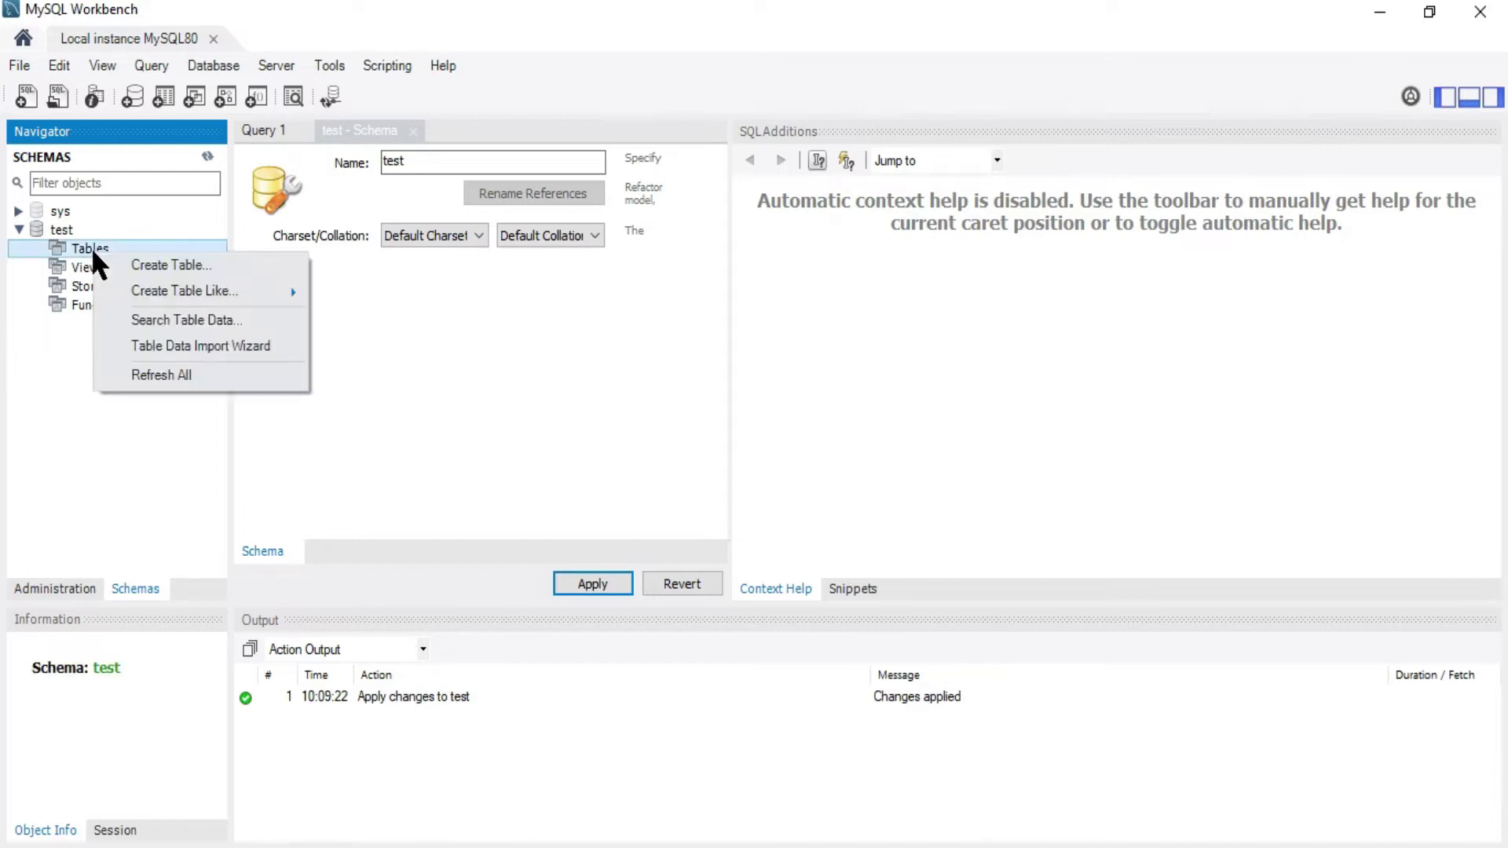
{"action": "left_click", "coordinate": [139, 259]}
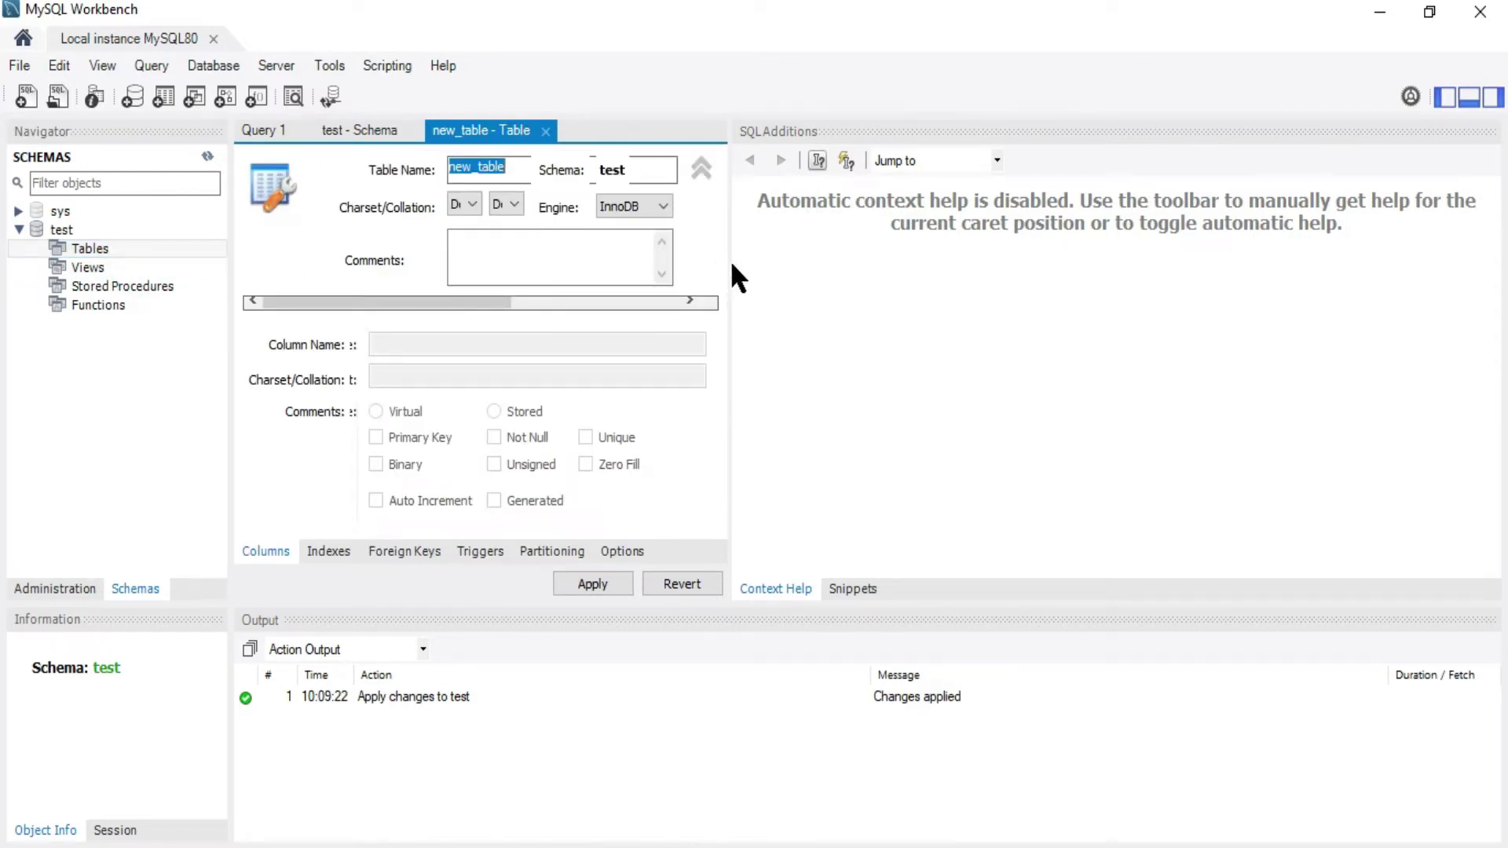
Widen the table editor and hide the Output and side help panels
{"action": "left_click_drag", "start_coordinate": [729, 261], "coordinate": [777, 259]}
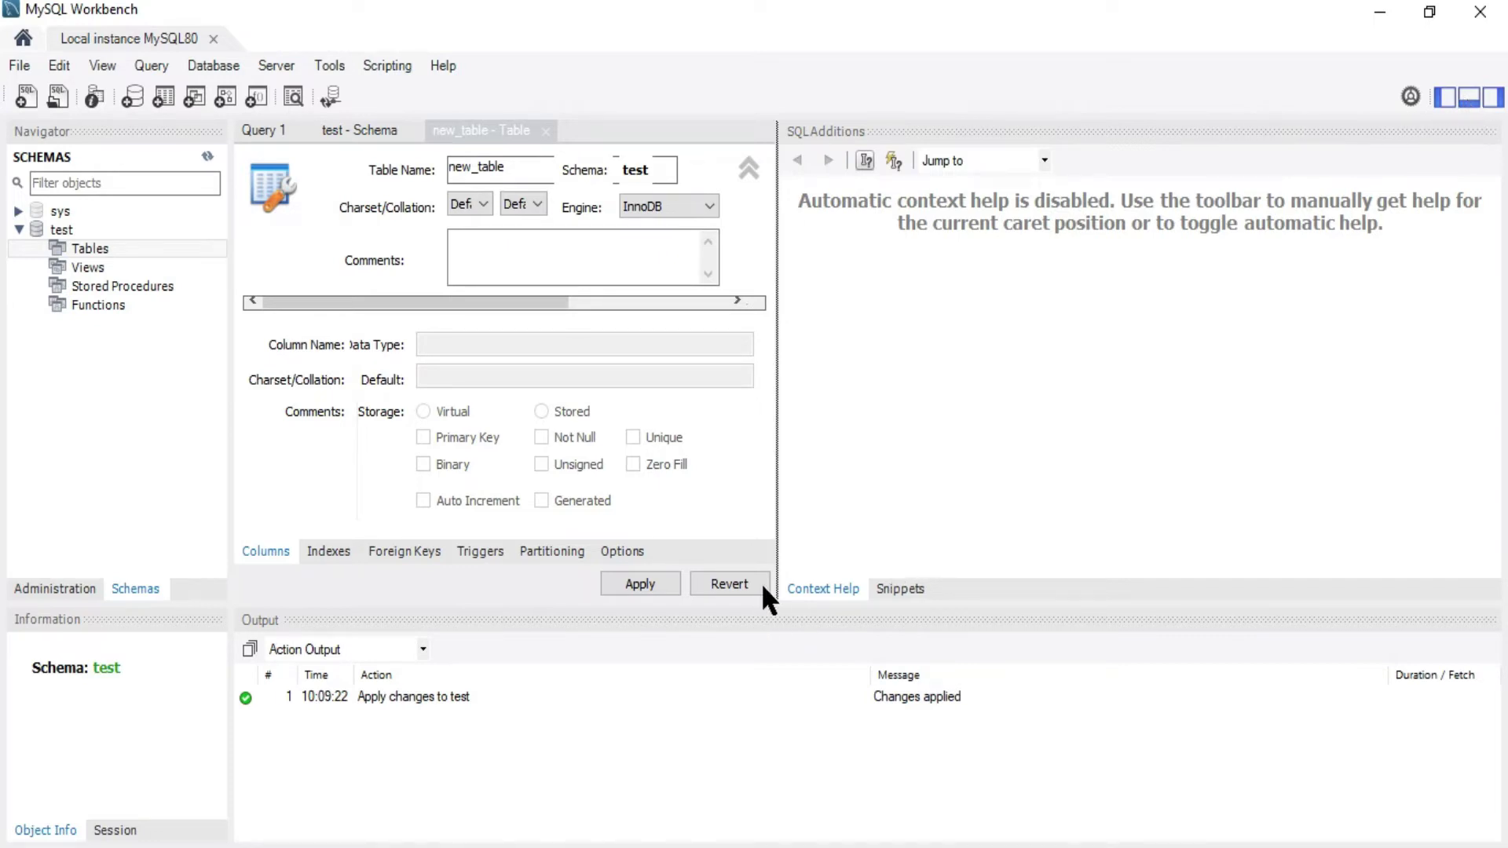
{"action": "left_click", "coordinate": [1468, 96]}
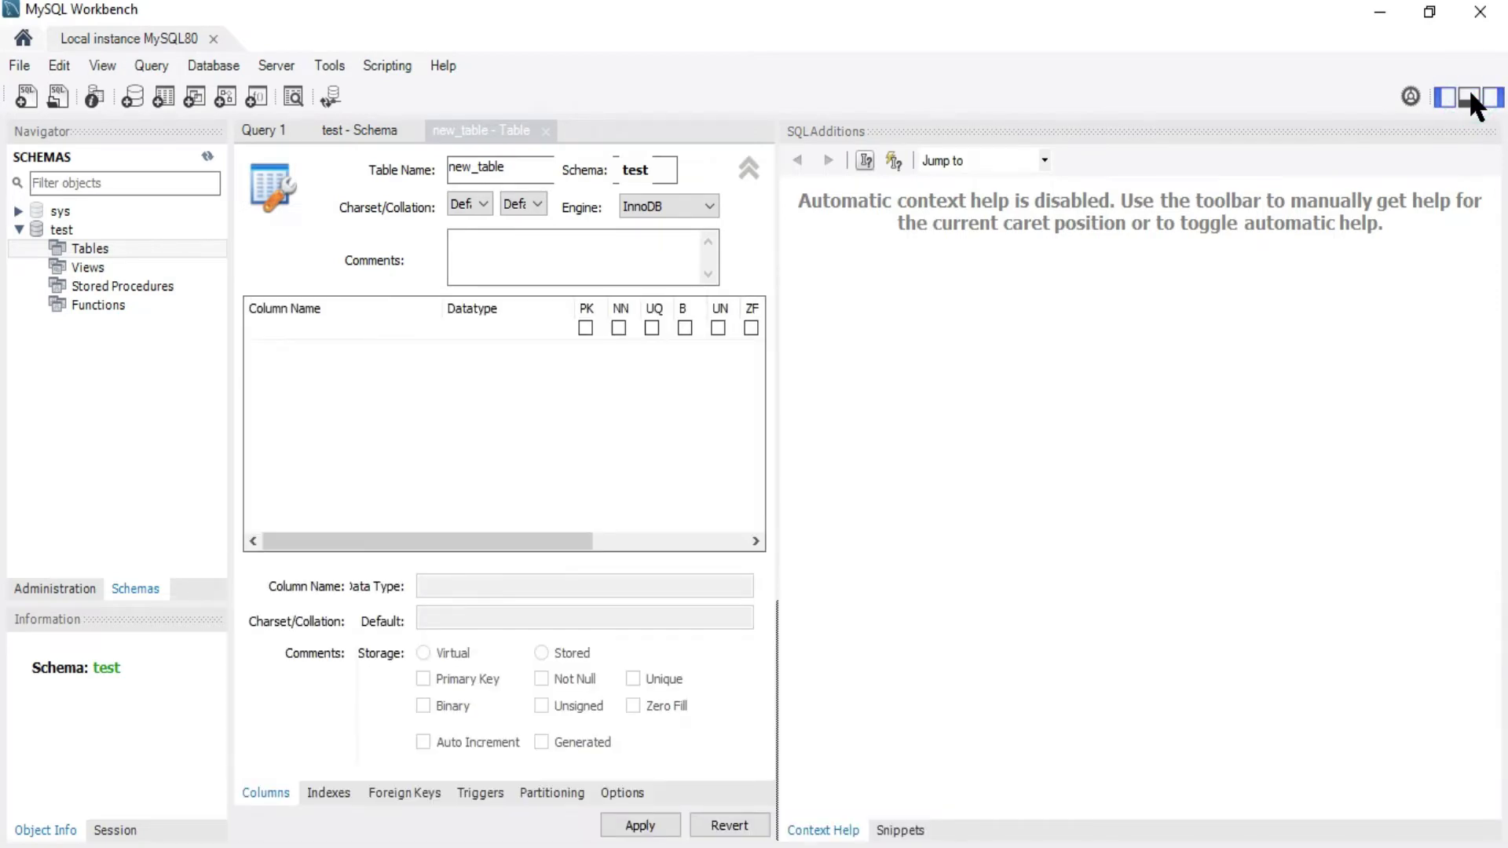
{"action": "left_click", "coordinate": [1493, 98]}
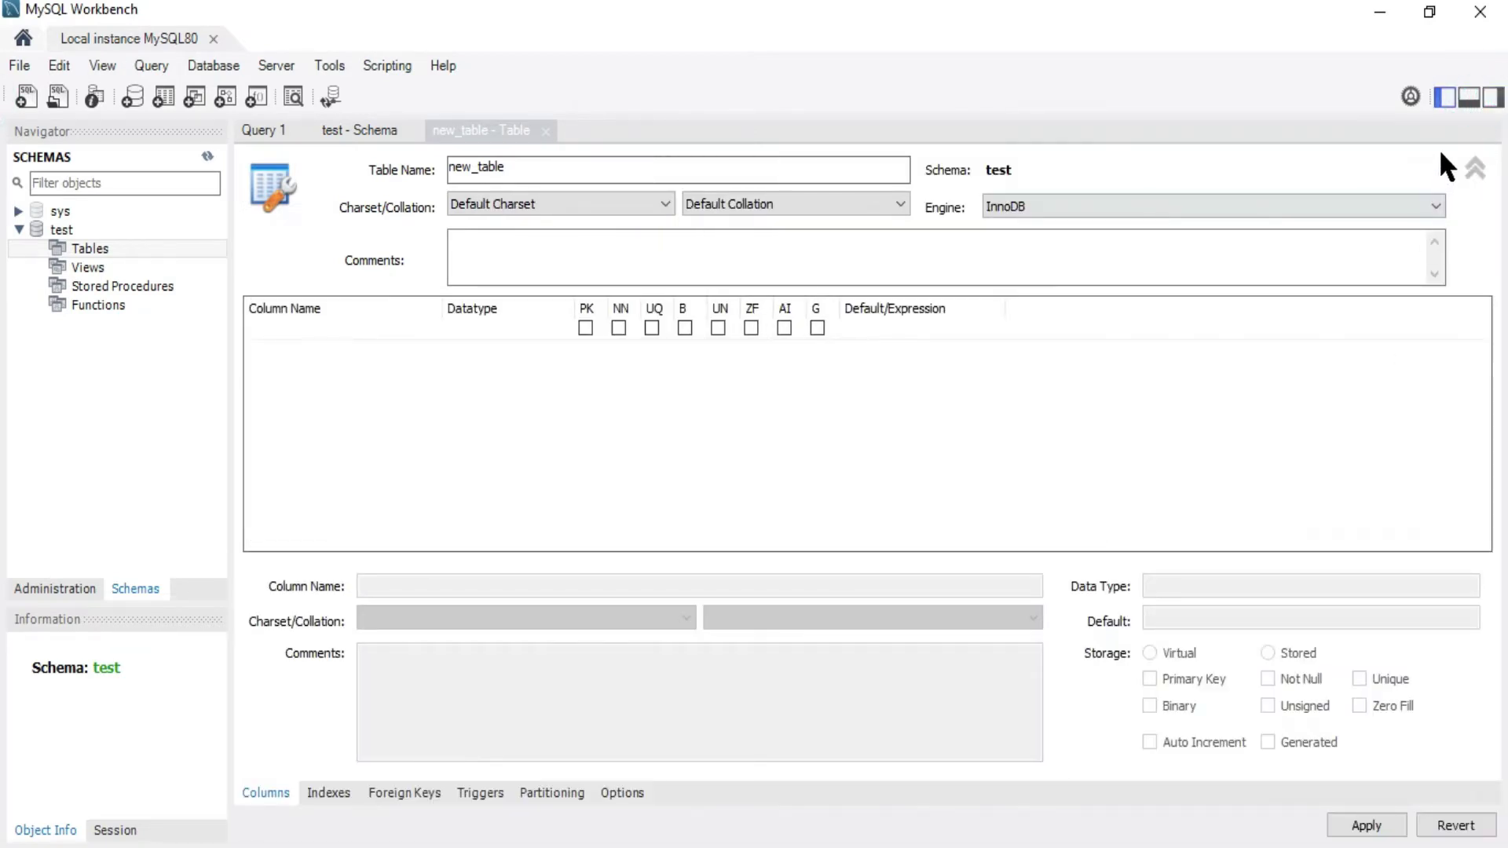
{"action": "left_click", "coordinate": [1468, 98]}
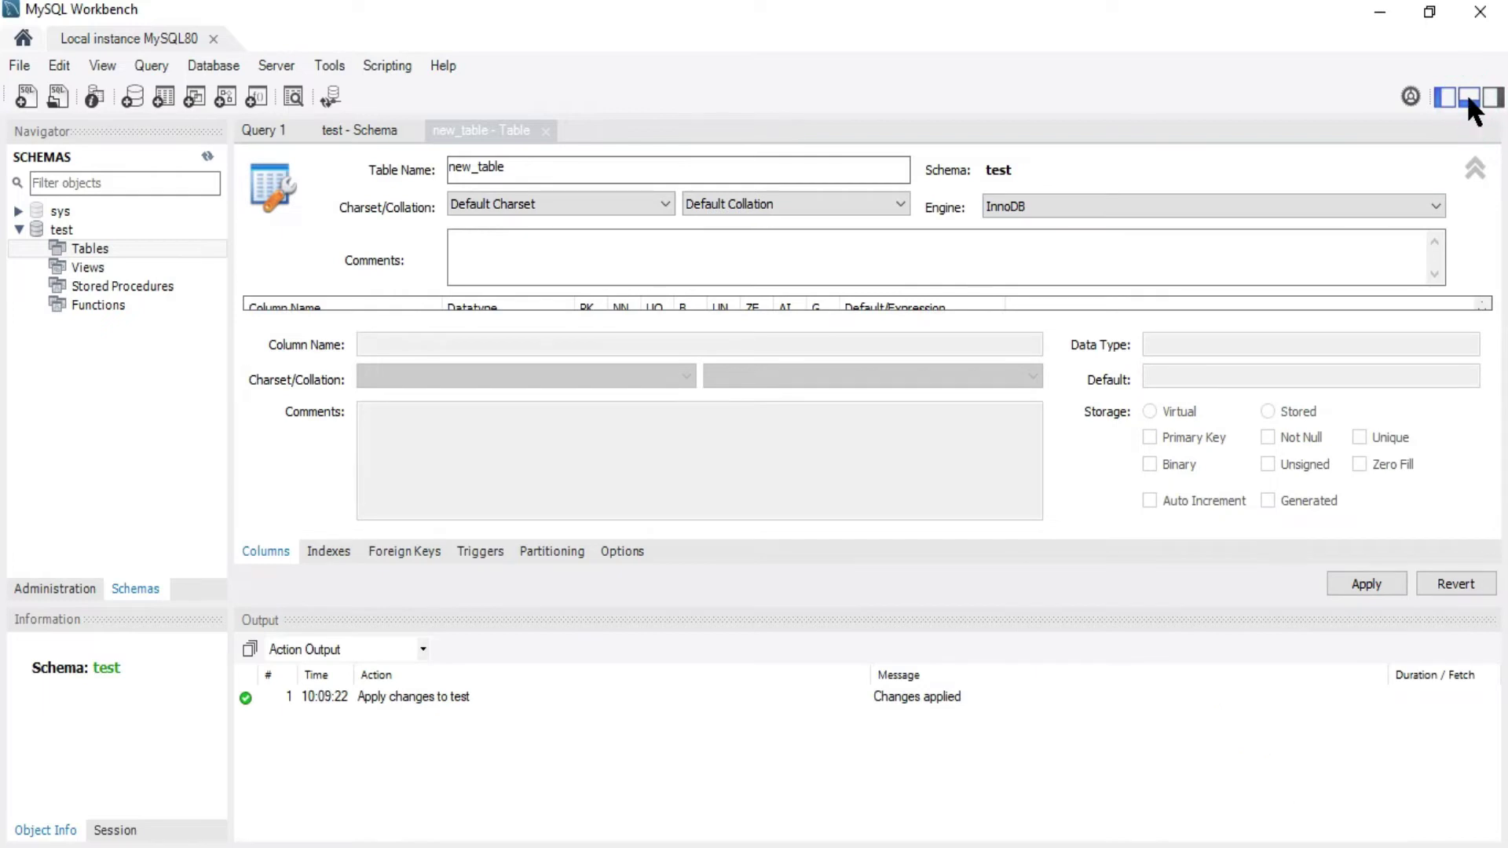
{"action": "left_click", "coordinate": [1468, 101]}
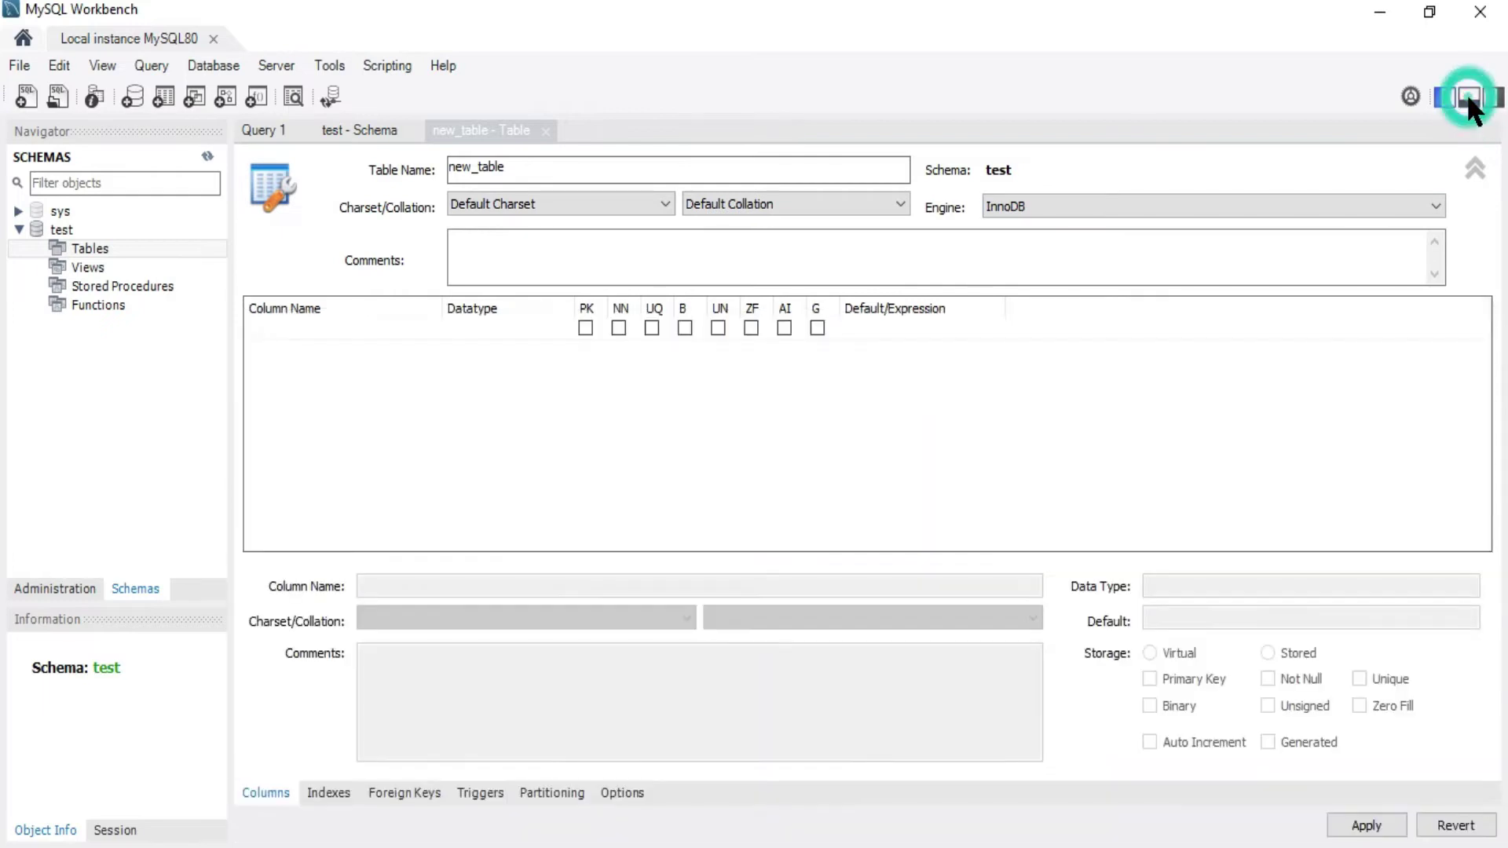
{"action": "left_click", "coordinate": [582, 165]}
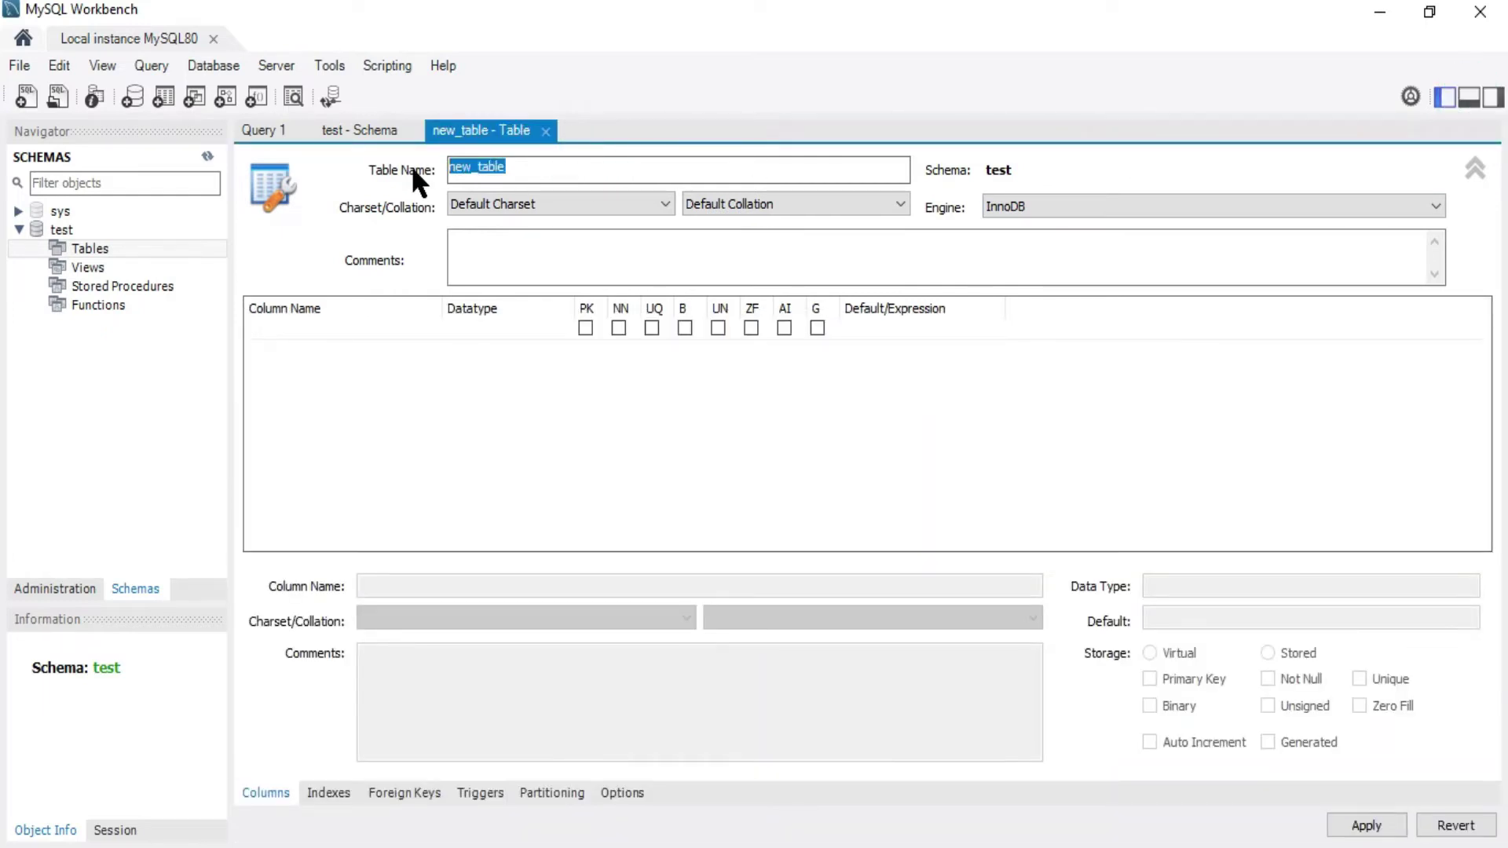
Name the table 'individuo' and add id_individuo as a not-null INT primary key
{"action": "type", "text": "indivi"}
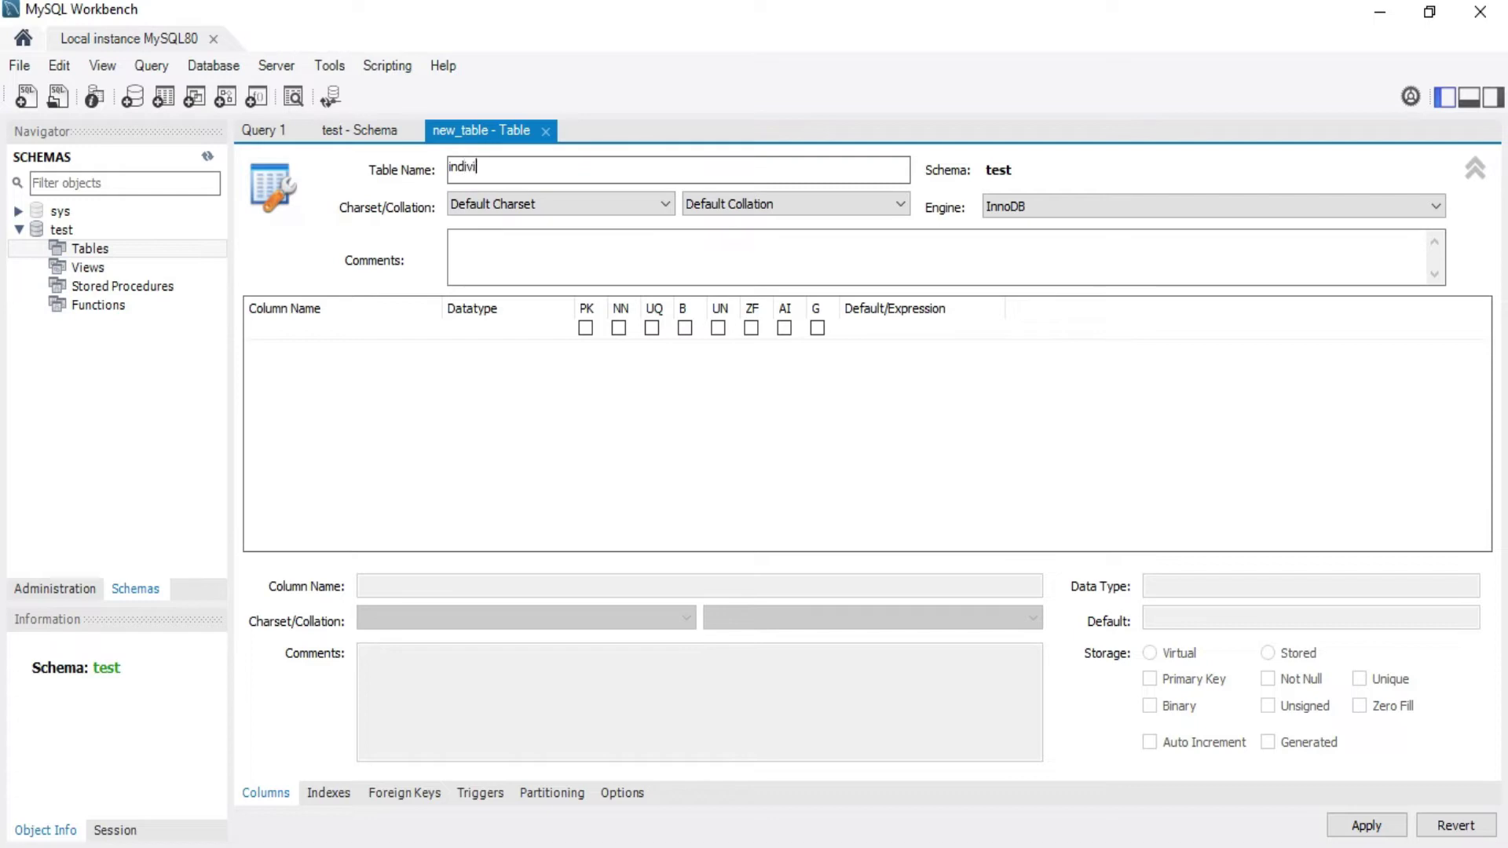
{"action": "type", "text": "duo"}
{"action": "left_click", "coordinate": [346, 332]}
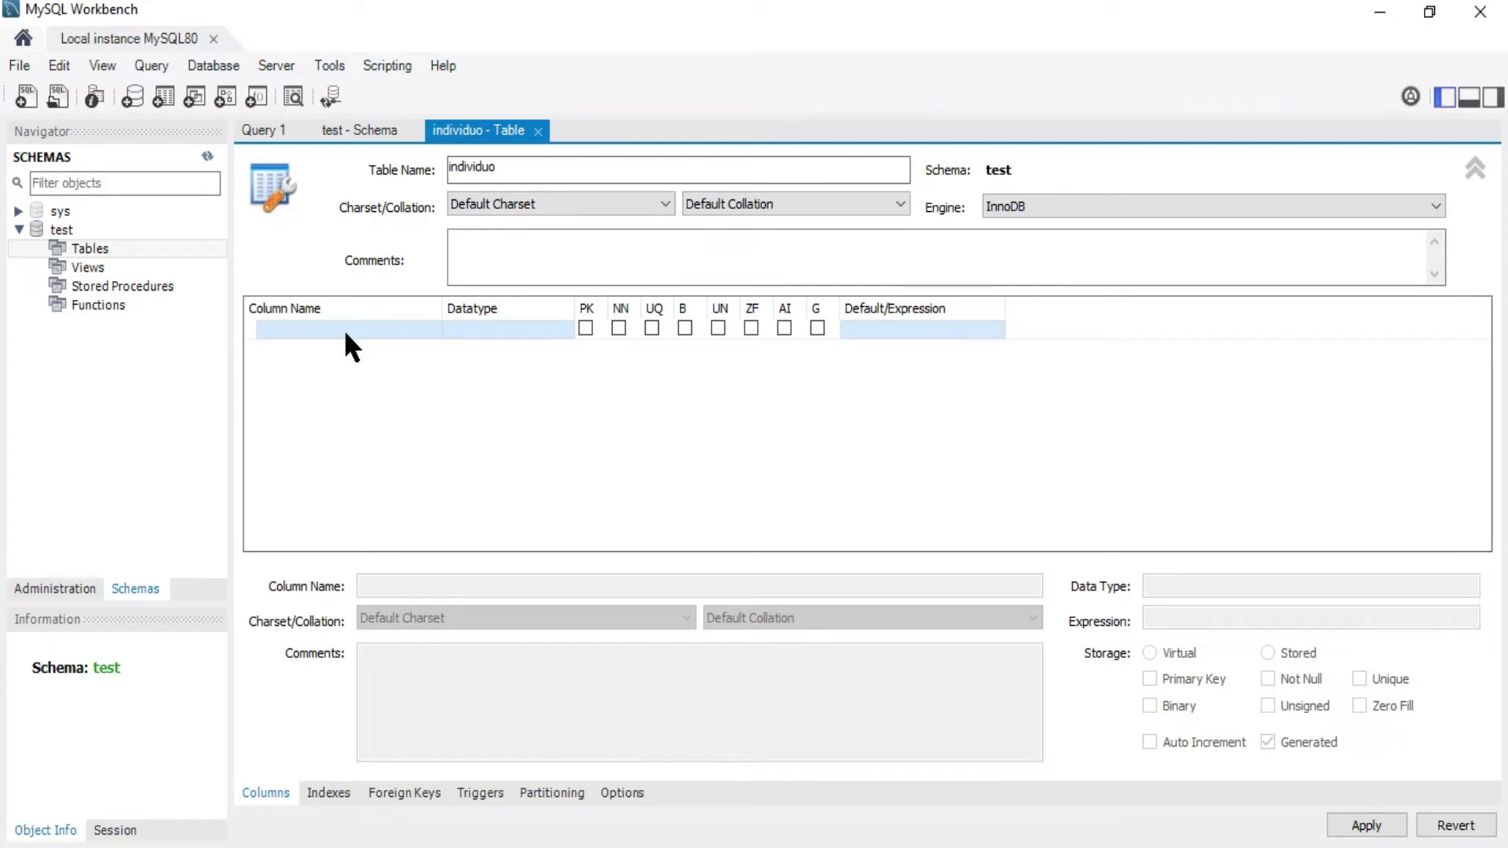
{"action": "left_click", "coordinate": [344, 329]}
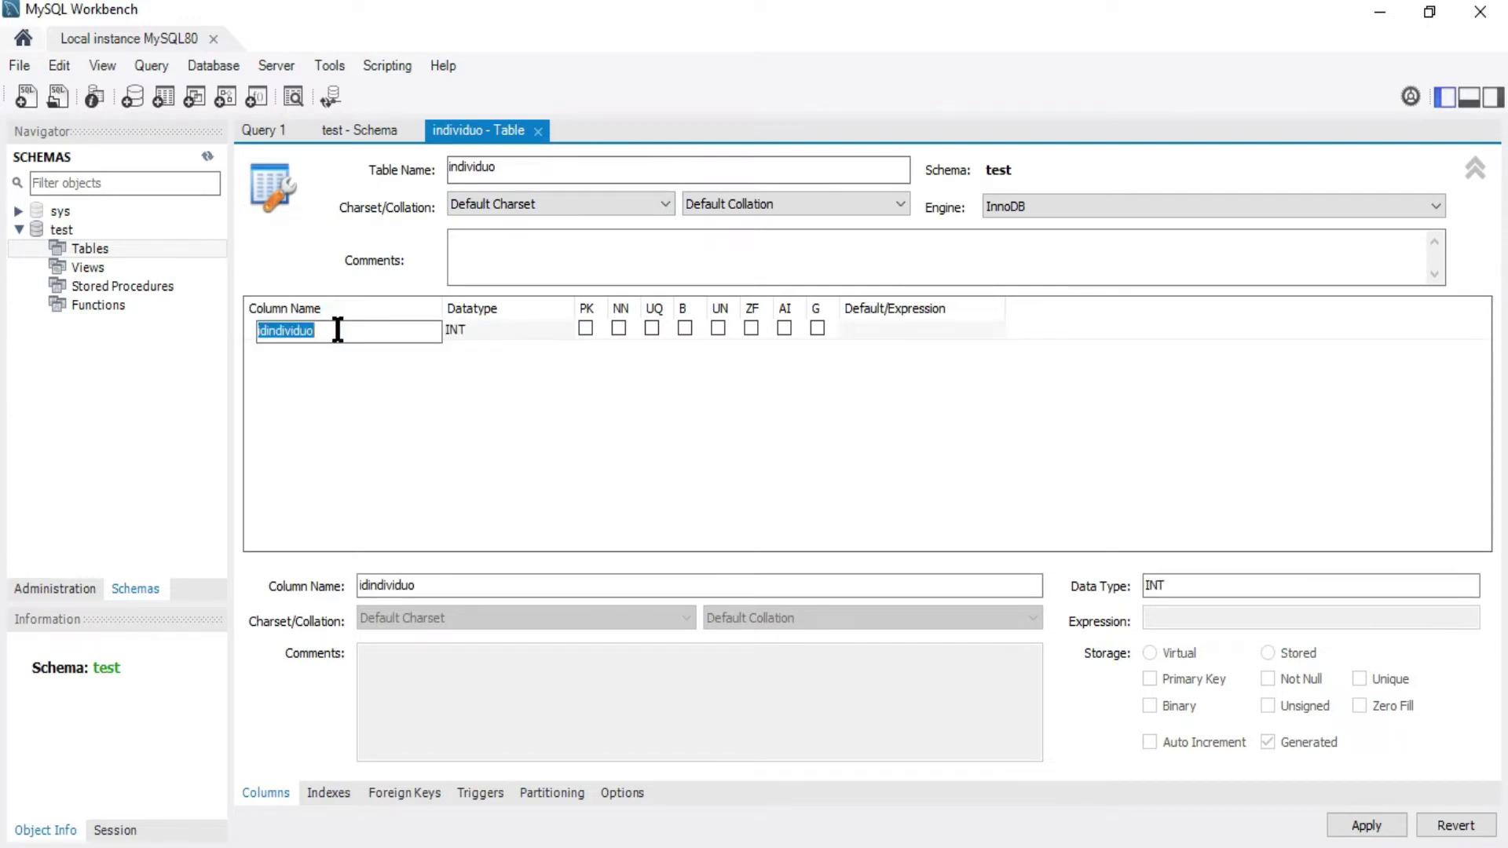
{"action": "key", "text": "BackSpace"}
{"action": "type", "text": "id_"}
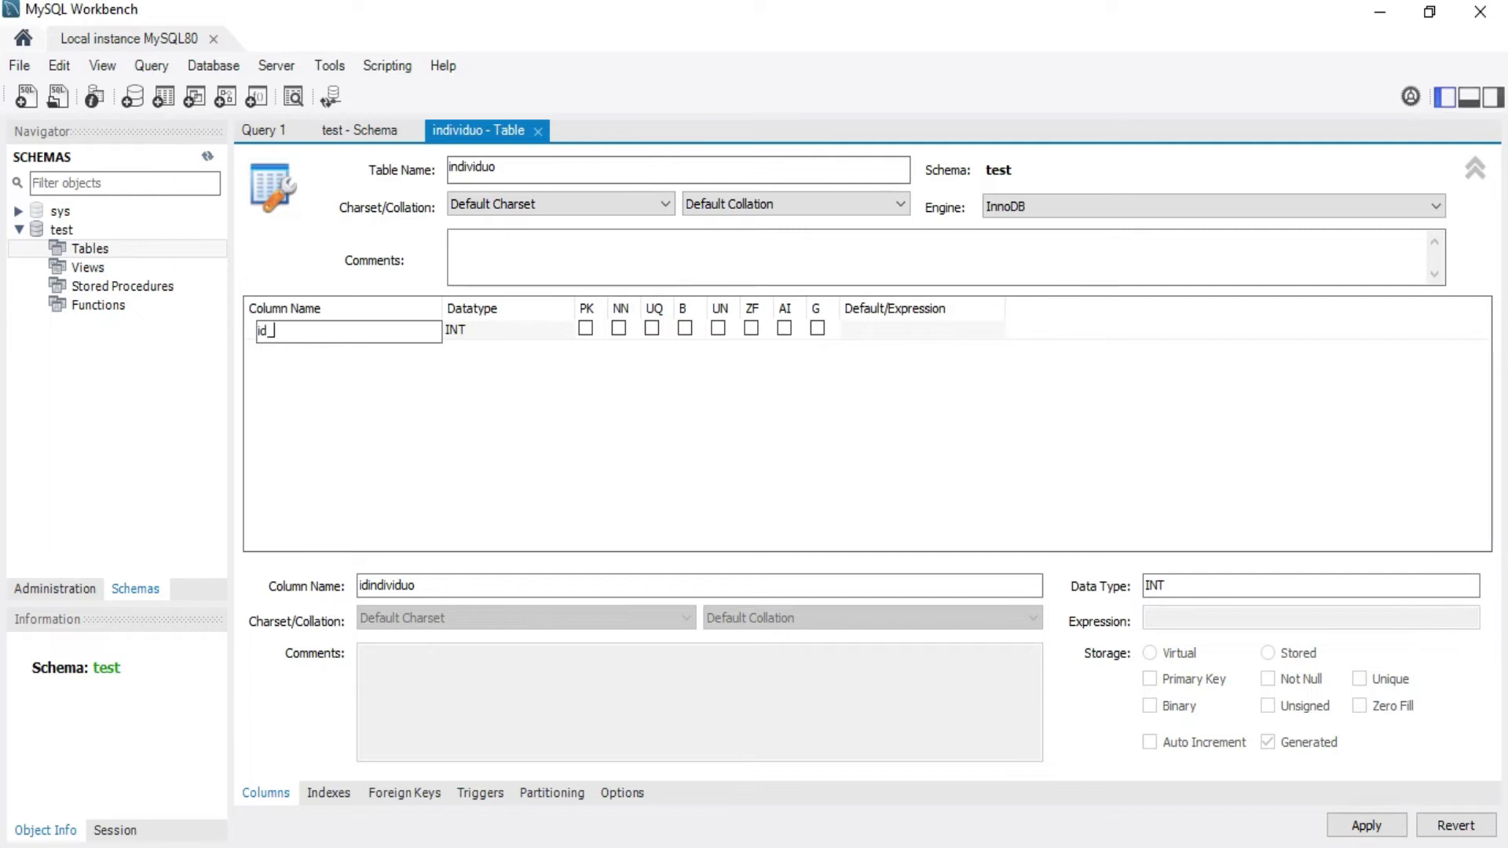
{"action": "type", "text": "individuo"}
{"action": "left_click", "coordinate": [585, 329]}
{"action": "left_click", "coordinate": [585, 328]}
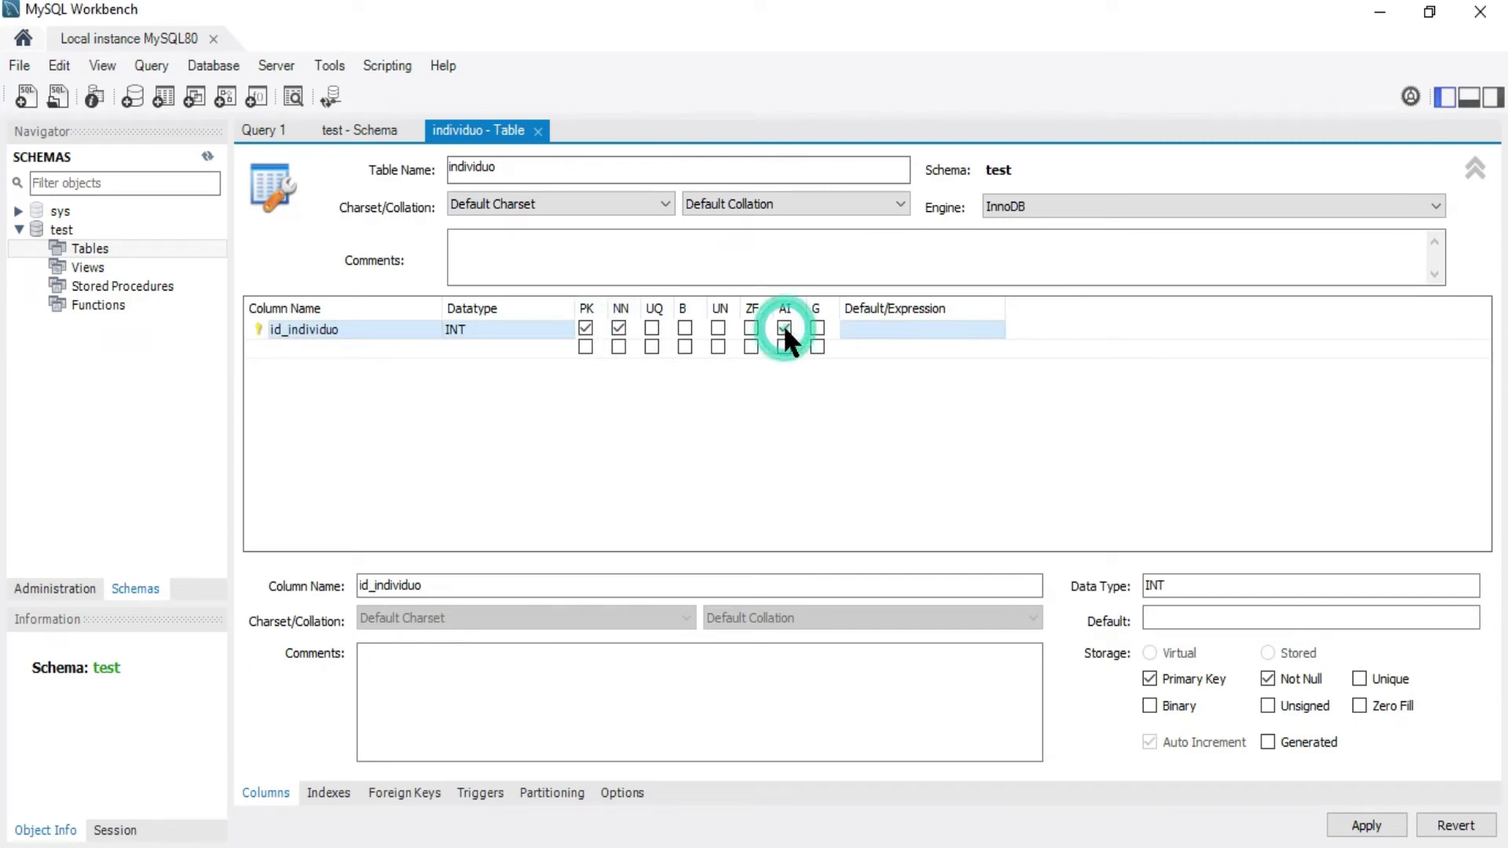
Add the nombre and apellido VARCHAR(45) columns
{"action": "left_click", "coordinate": [300, 351]}
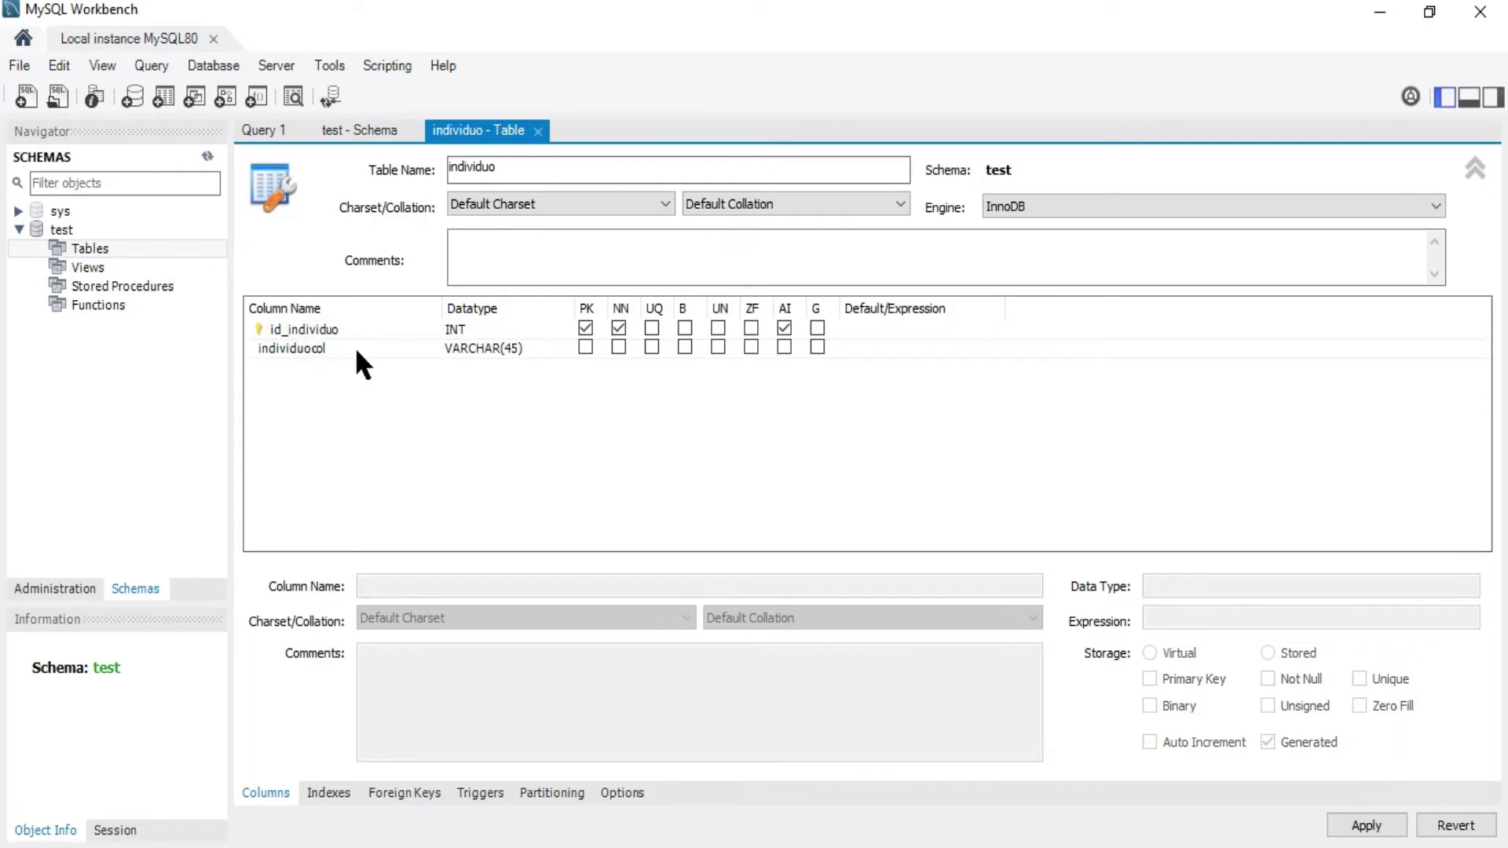
{"action": "left_click", "coordinate": [320, 347]}
{"action": "left_click", "coordinate": [319, 347]}
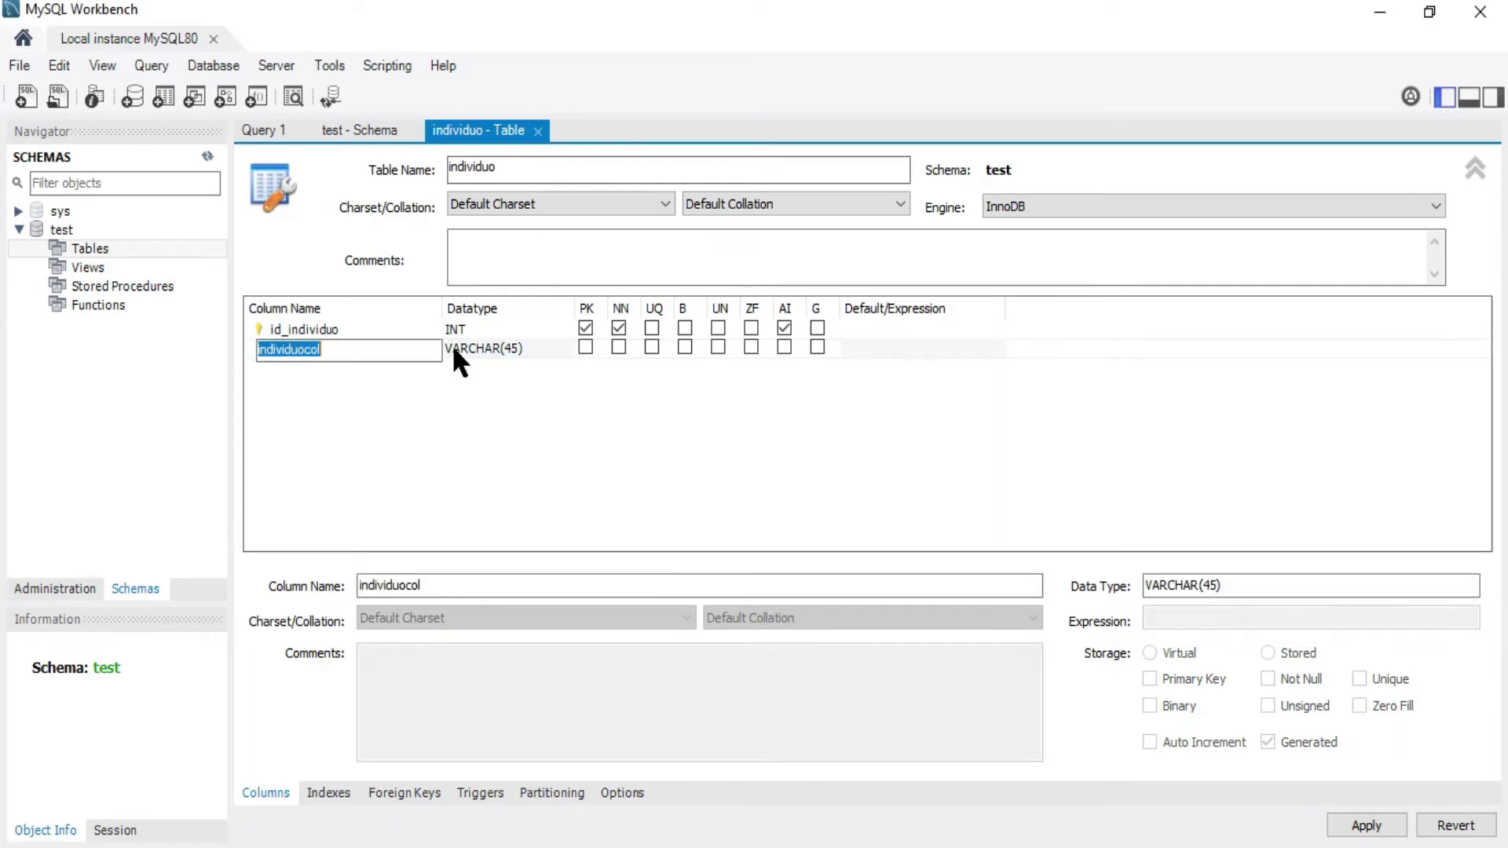
{"action": "type", "text": "nombre"}
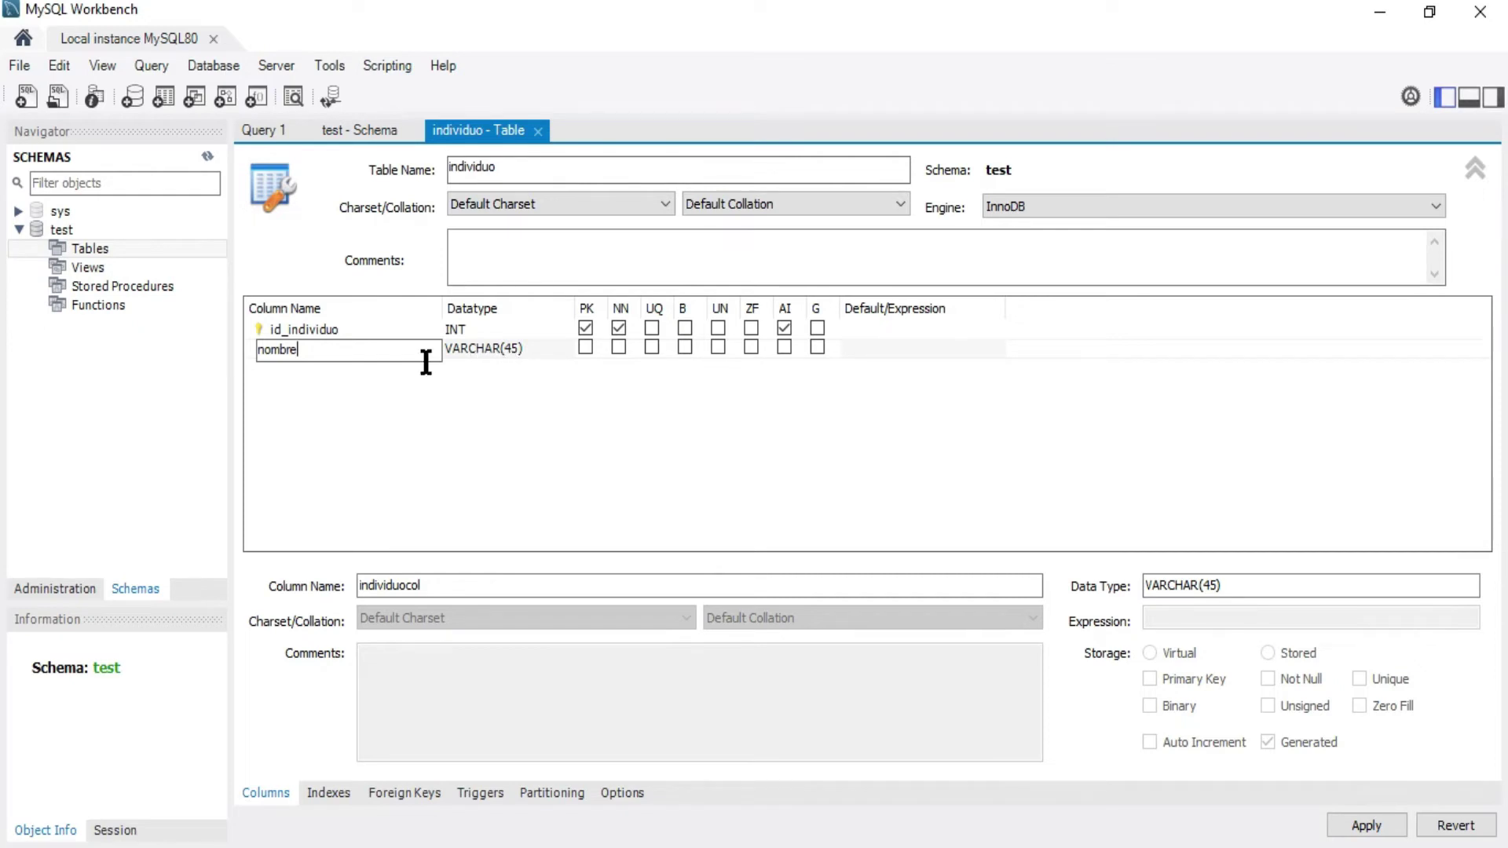
{"action": "key", "text": "Tab"}
{"action": "left_click", "coordinate": [313, 366]}
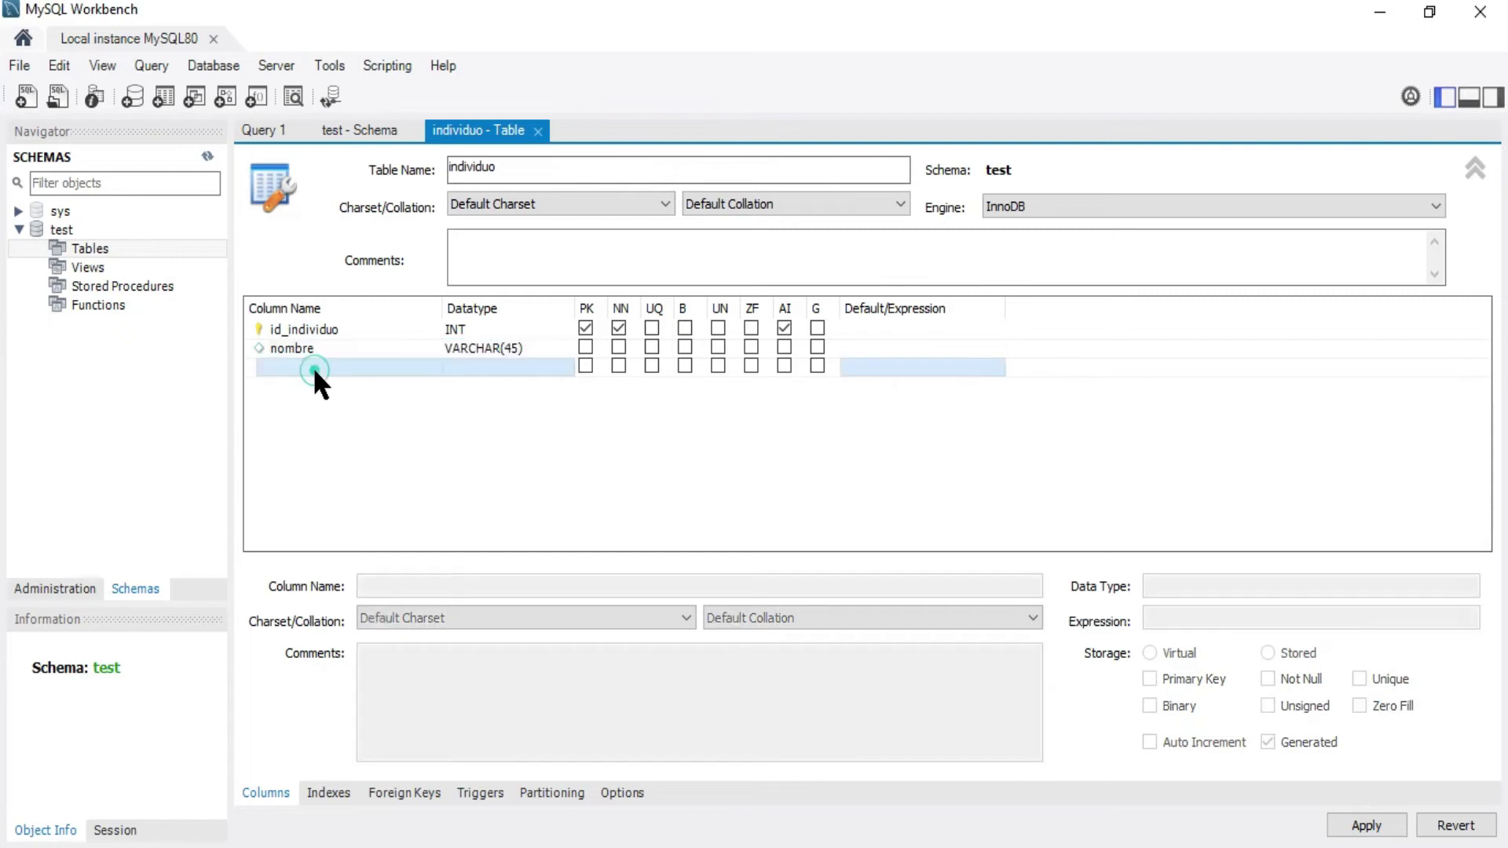
{"action": "left_click", "coordinate": [289, 366]}
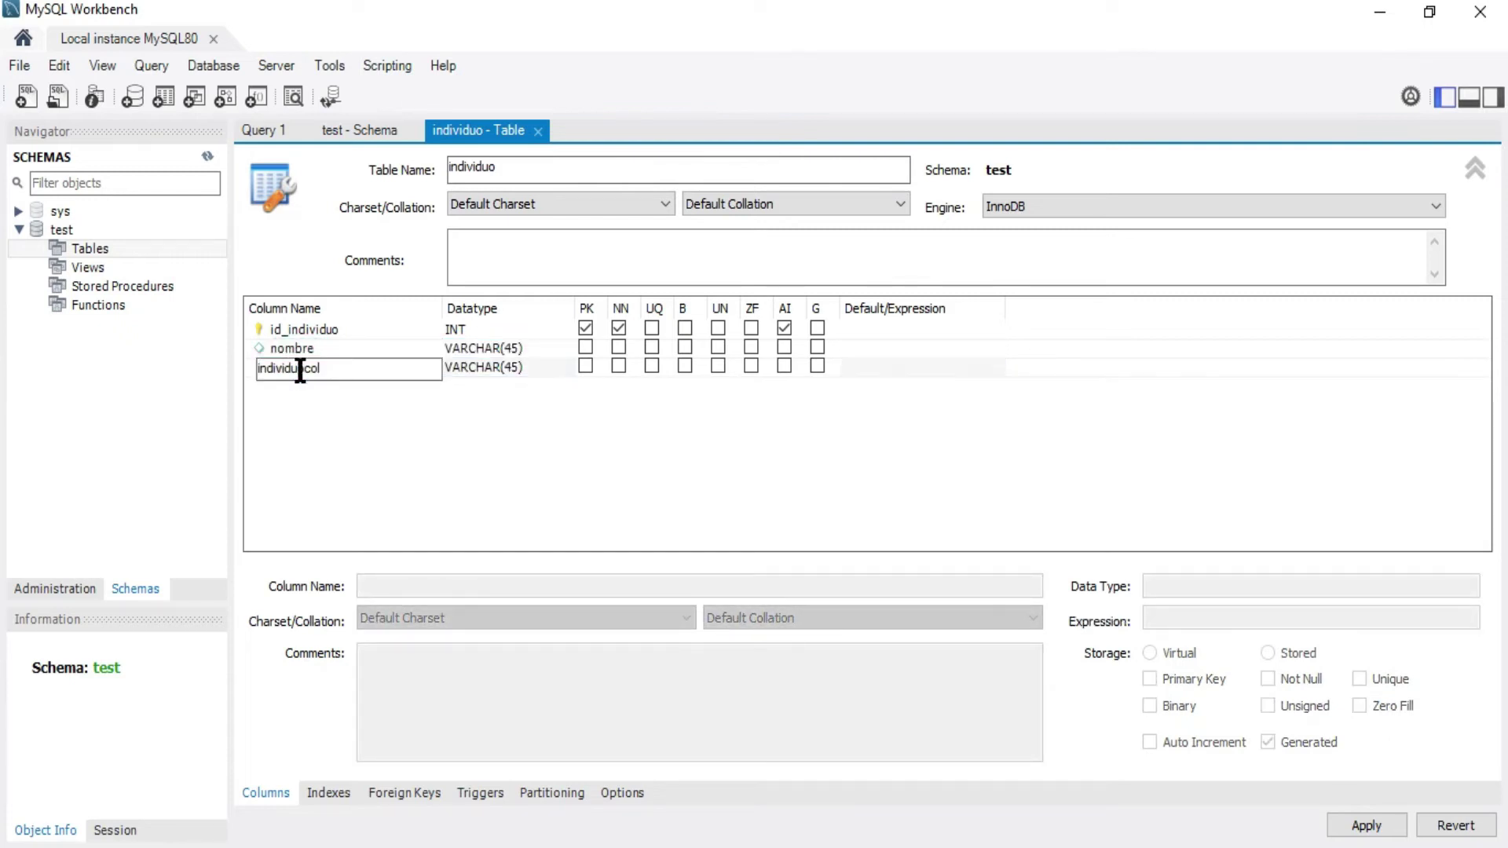
{"action": "double_click", "coordinate": [270, 369]}
{"action": "type", "text": "apellido"}
{"action": "left_click", "coordinate": [303, 392]}
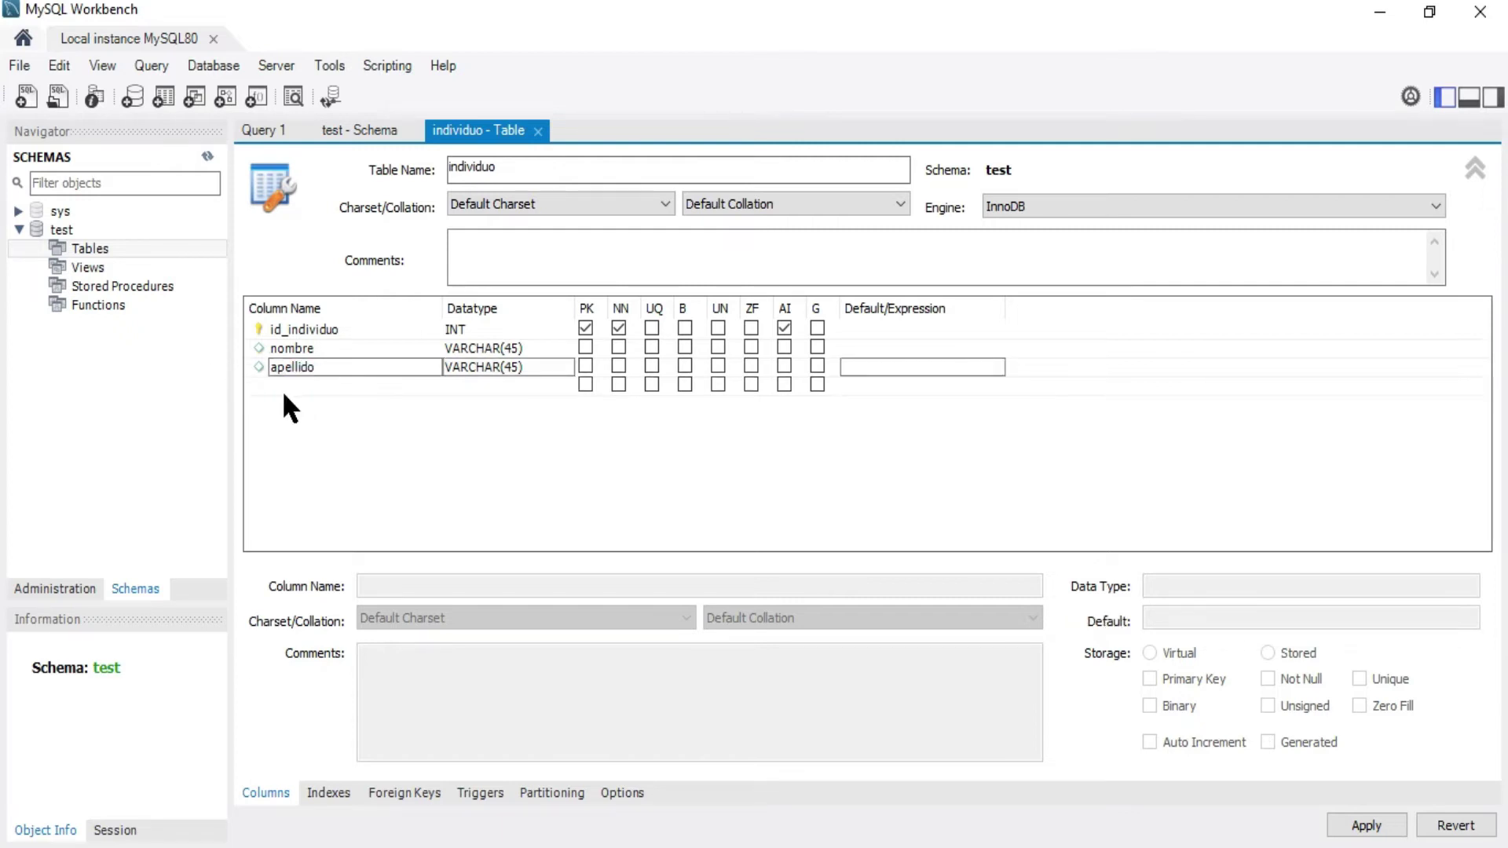
{"action": "left_click", "coordinate": [282, 385]}
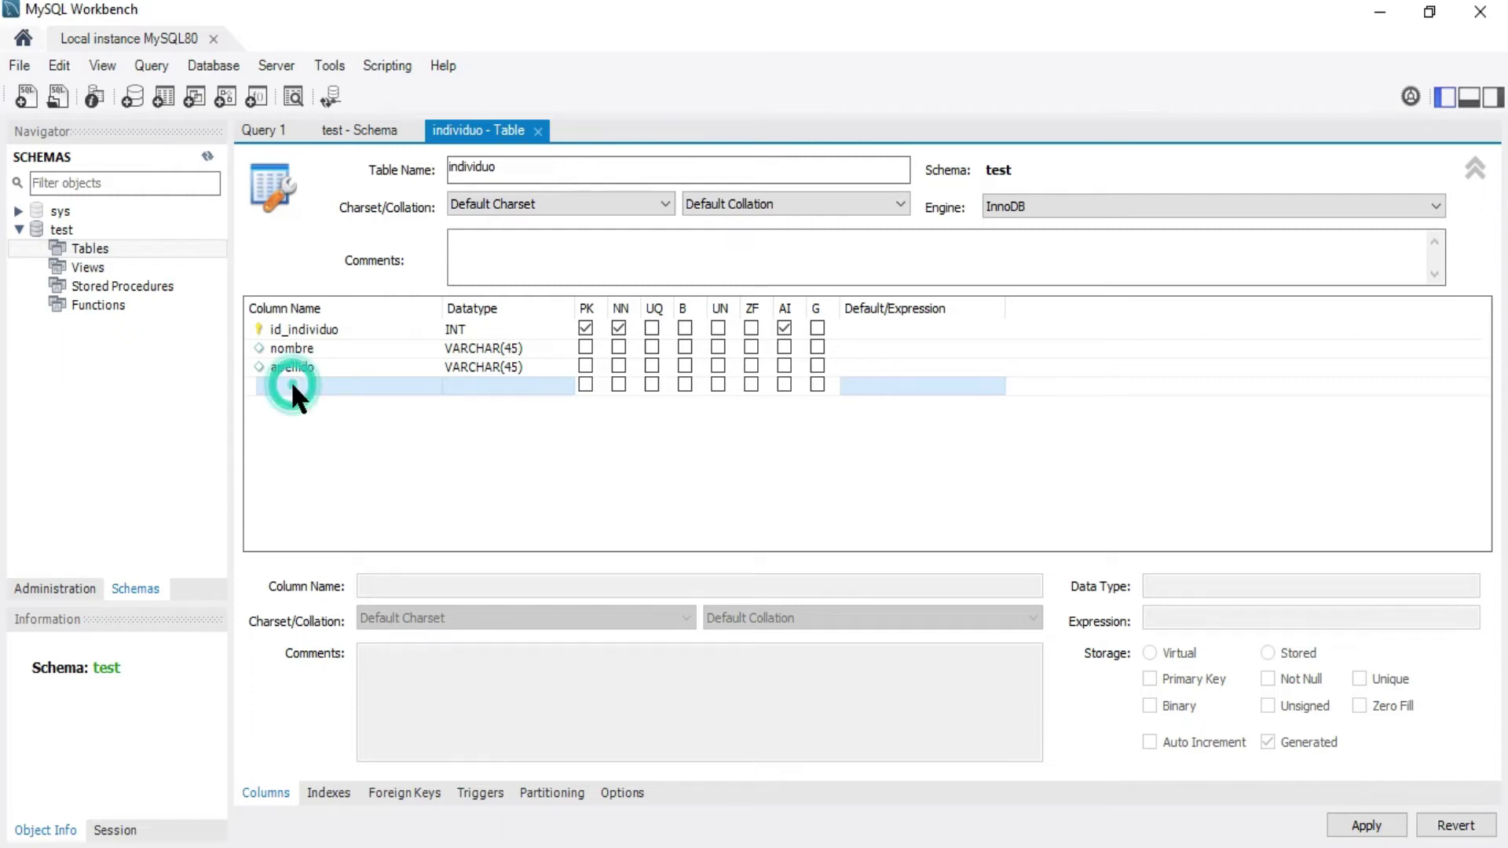
Add an edad column with data type INT
{"action": "left_click", "coordinate": [292, 385]}
{"action": "type", "text": "edad"}
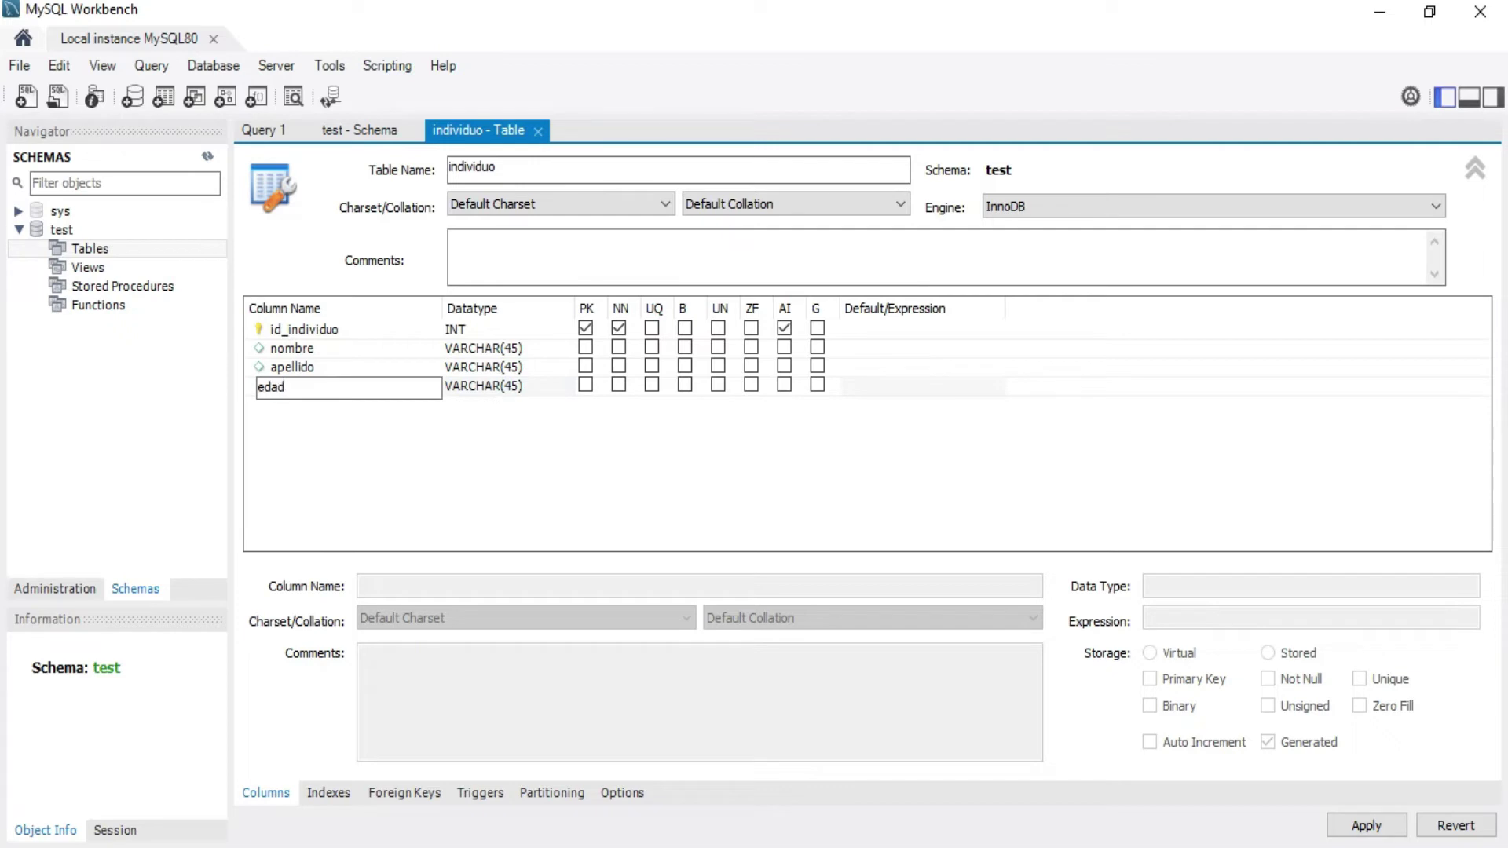
{"action": "key", "text": "Tab"}
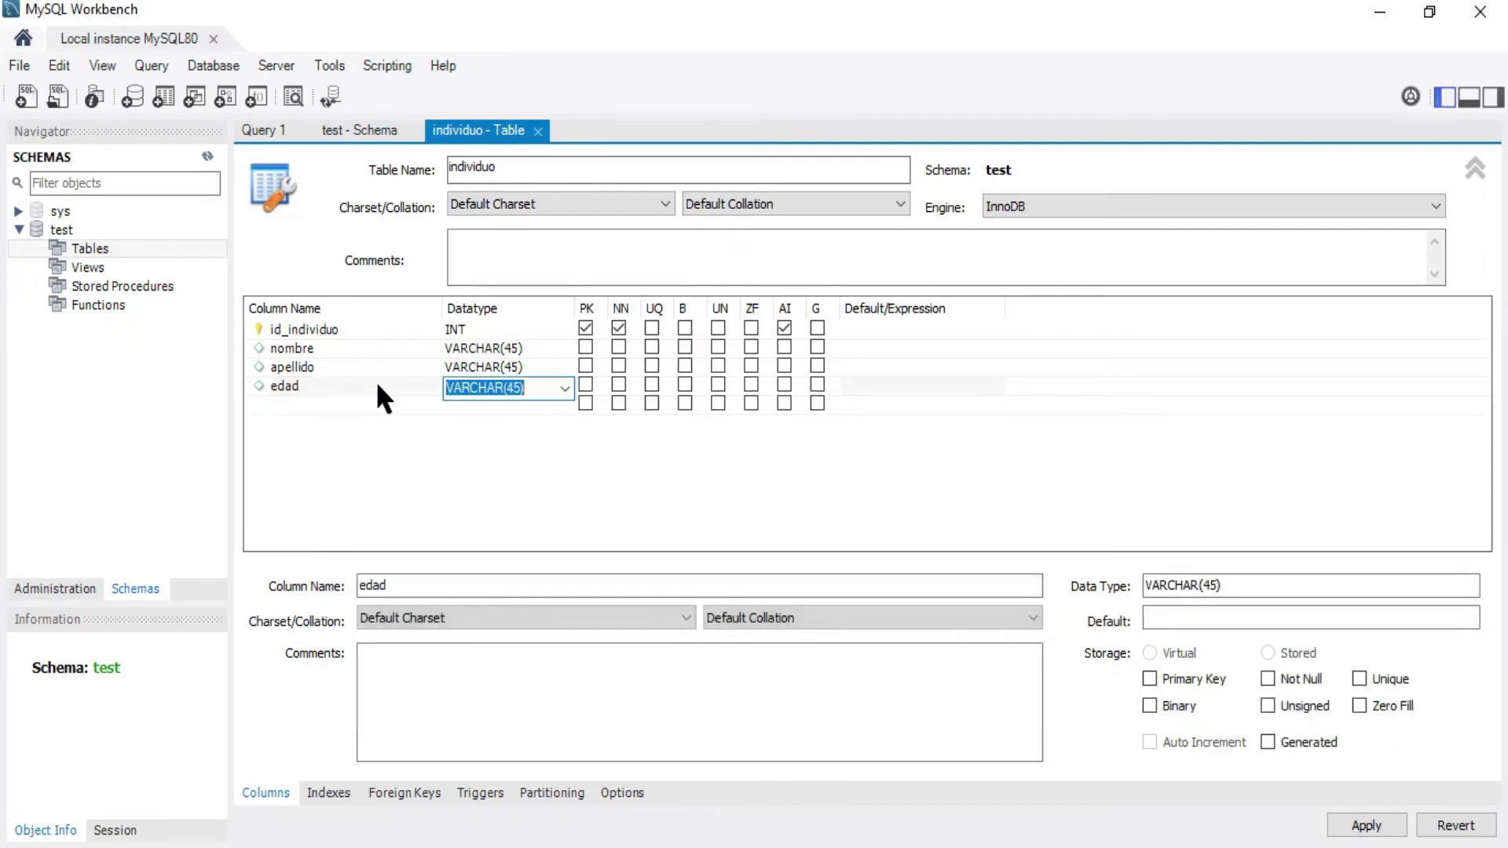
{"action": "left_click", "coordinate": [558, 388]}
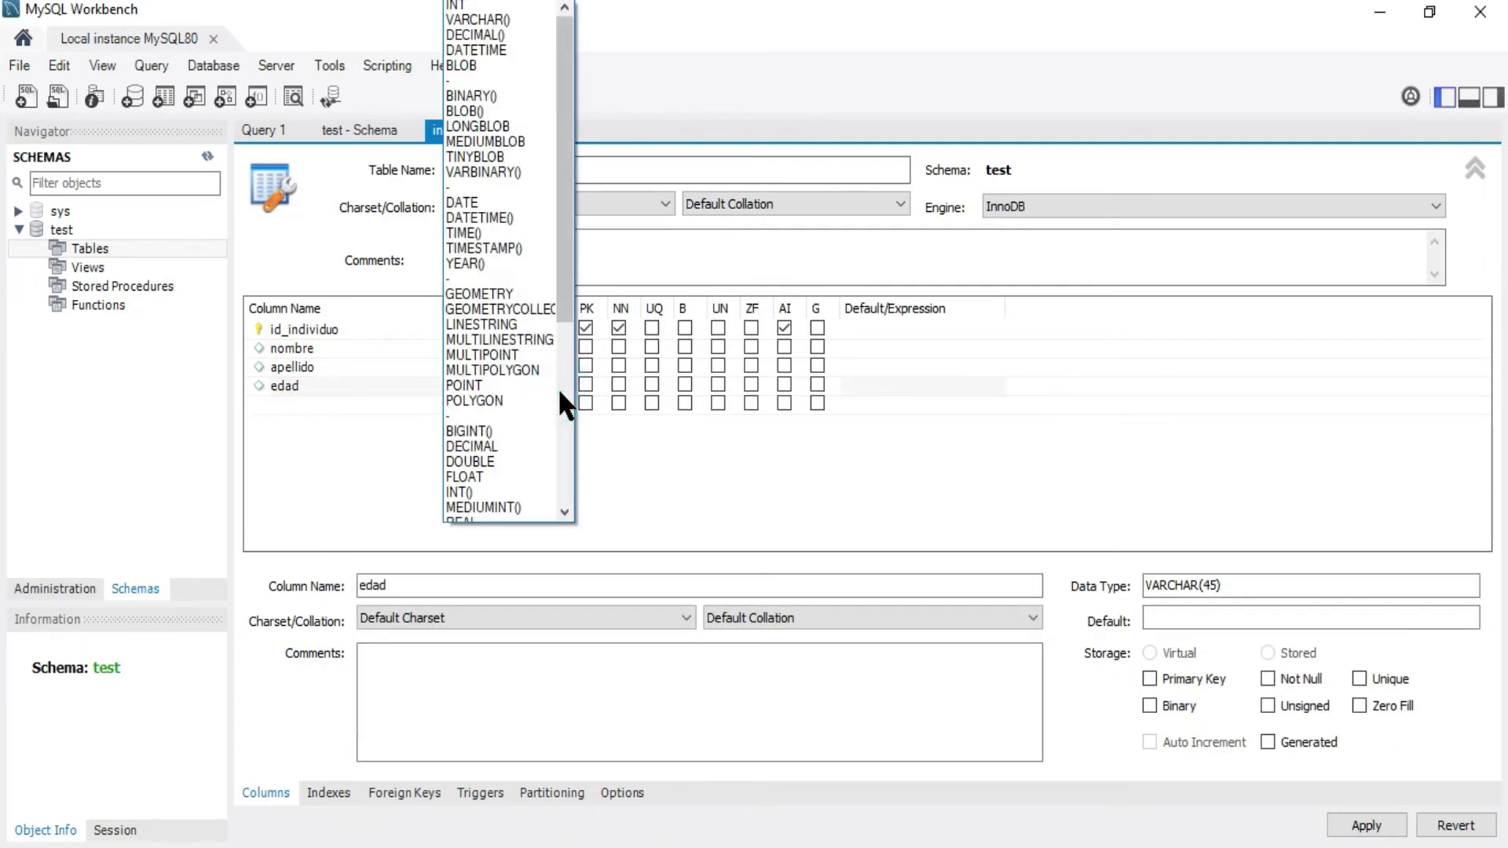
{"action": "left_click", "coordinate": [480, 8]}
{"action": "left_click", "coordinate": [285, 403]}
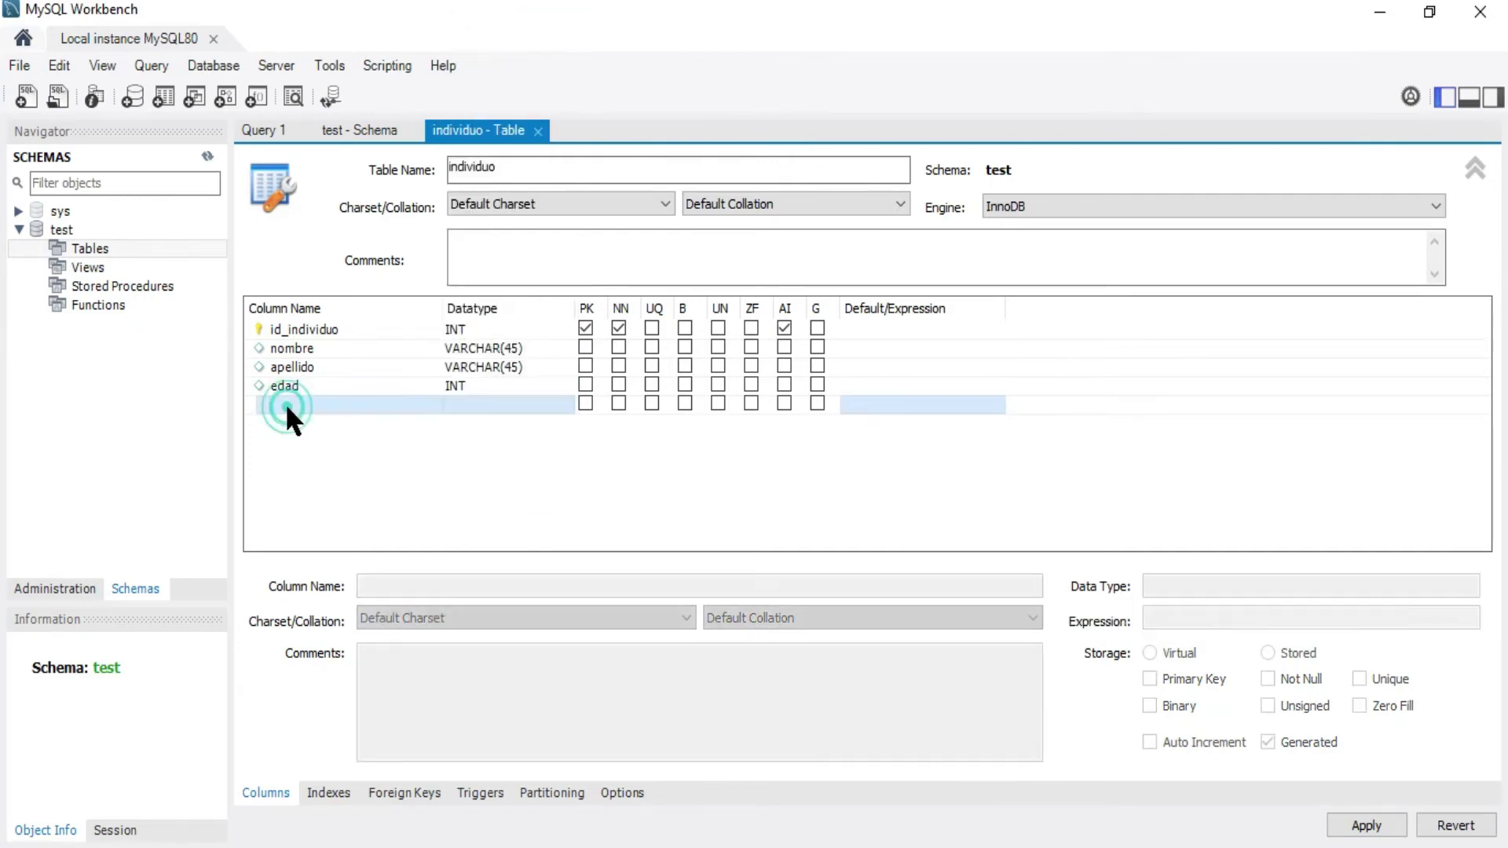
Add the correo and telefono VARCHAR(45) columns
{"action": "left_click", "coordinate": [283, 405]}
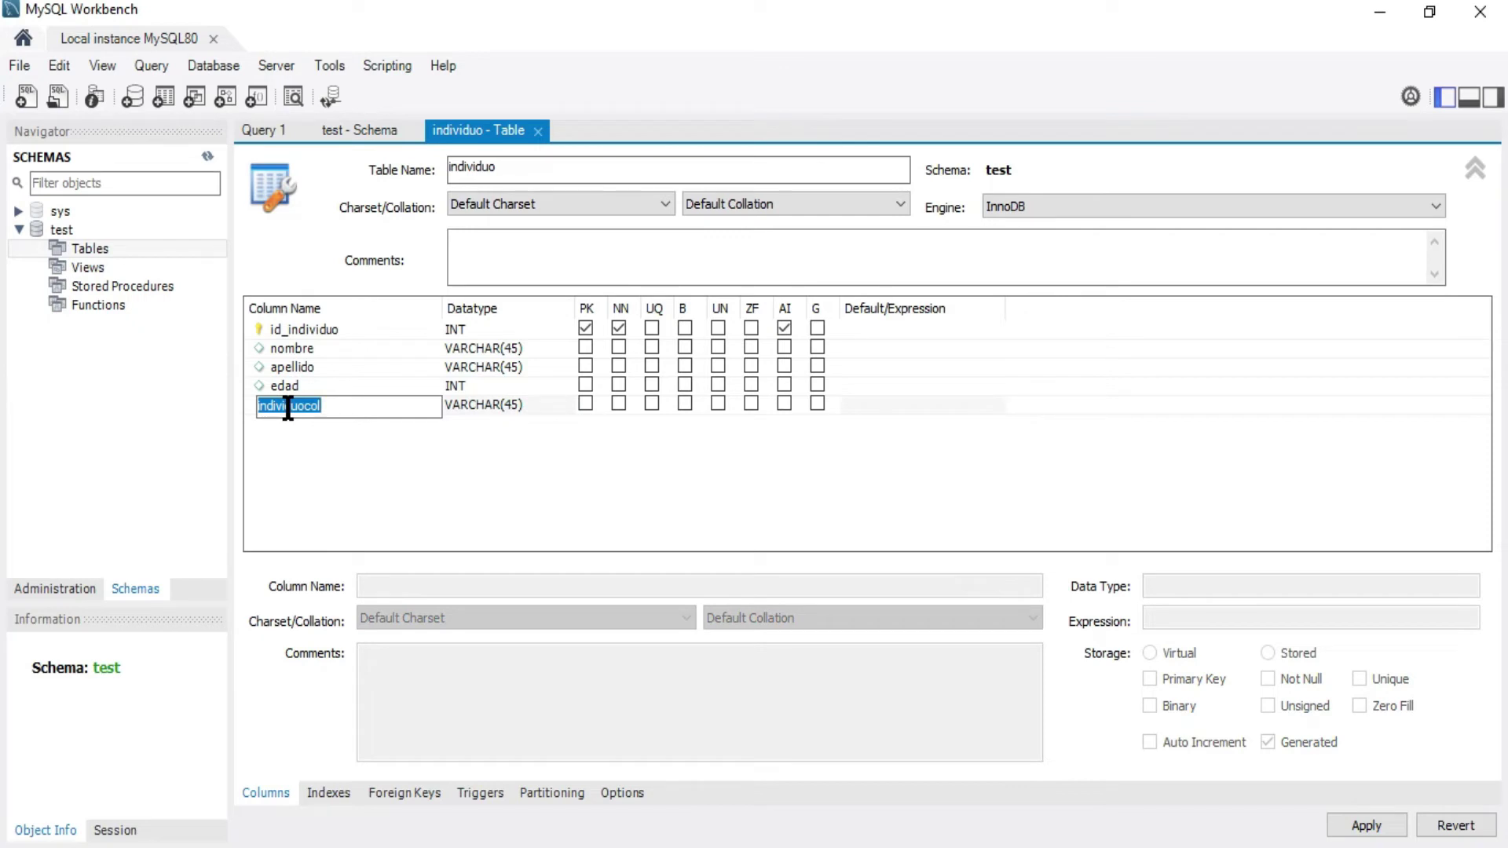
{"action": "type", "text": "correo"}
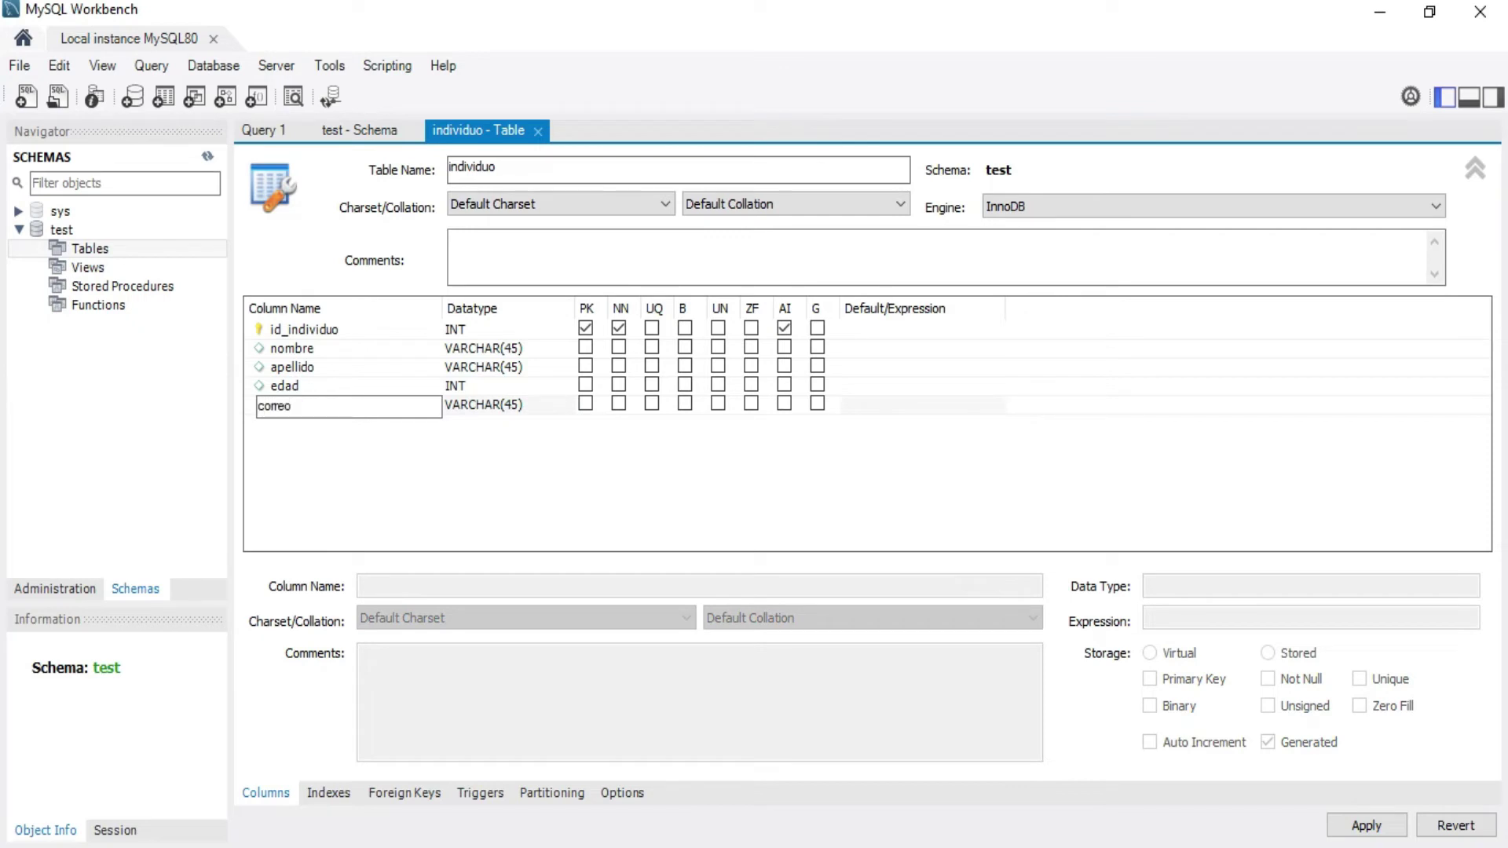
{"action": "left_click", "coordinate": [275, 430]}
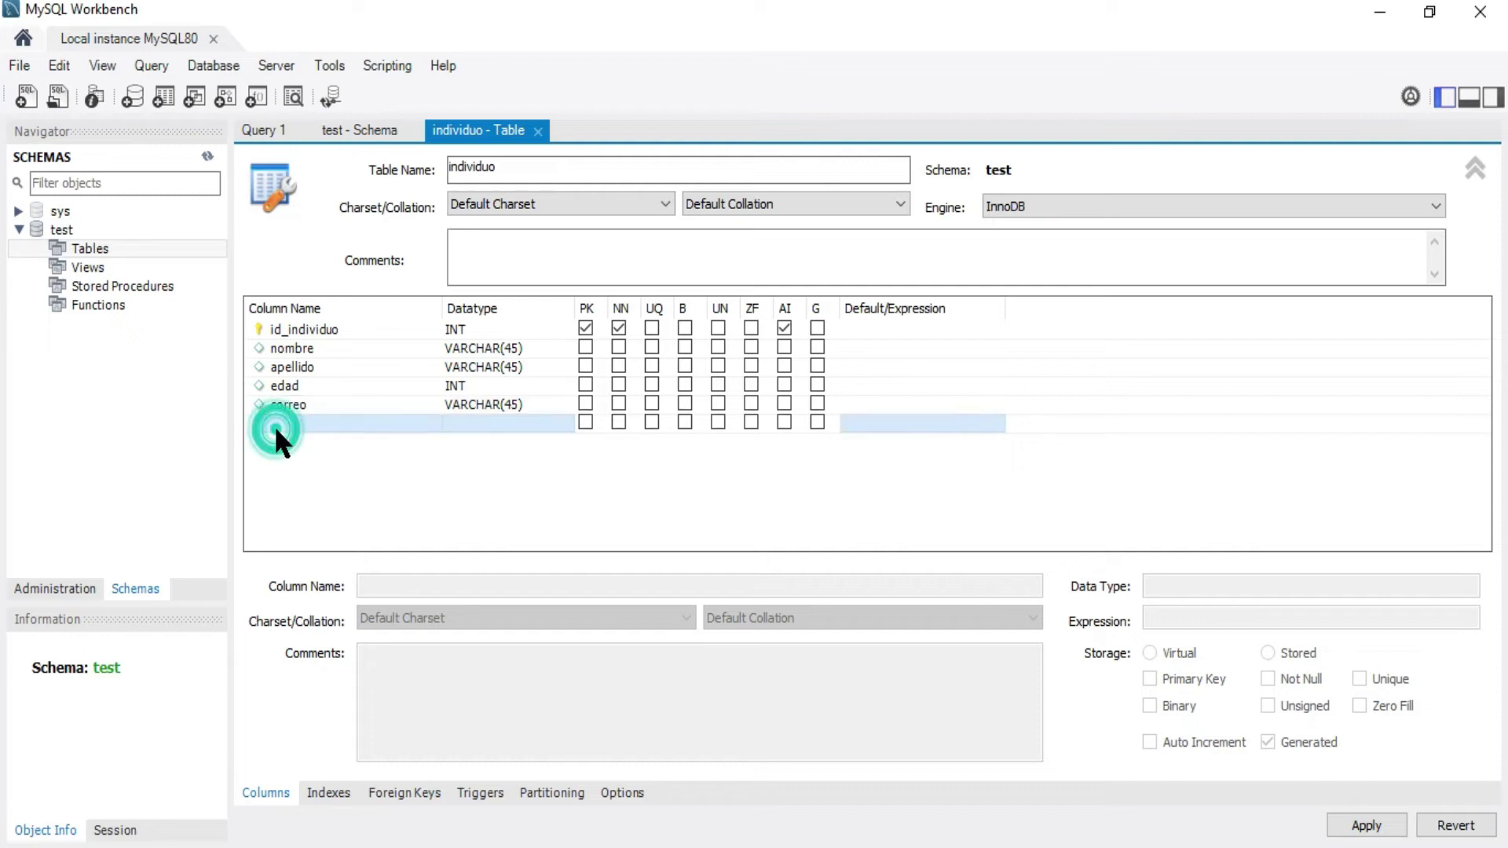
{"action": "type", "text": "te"}
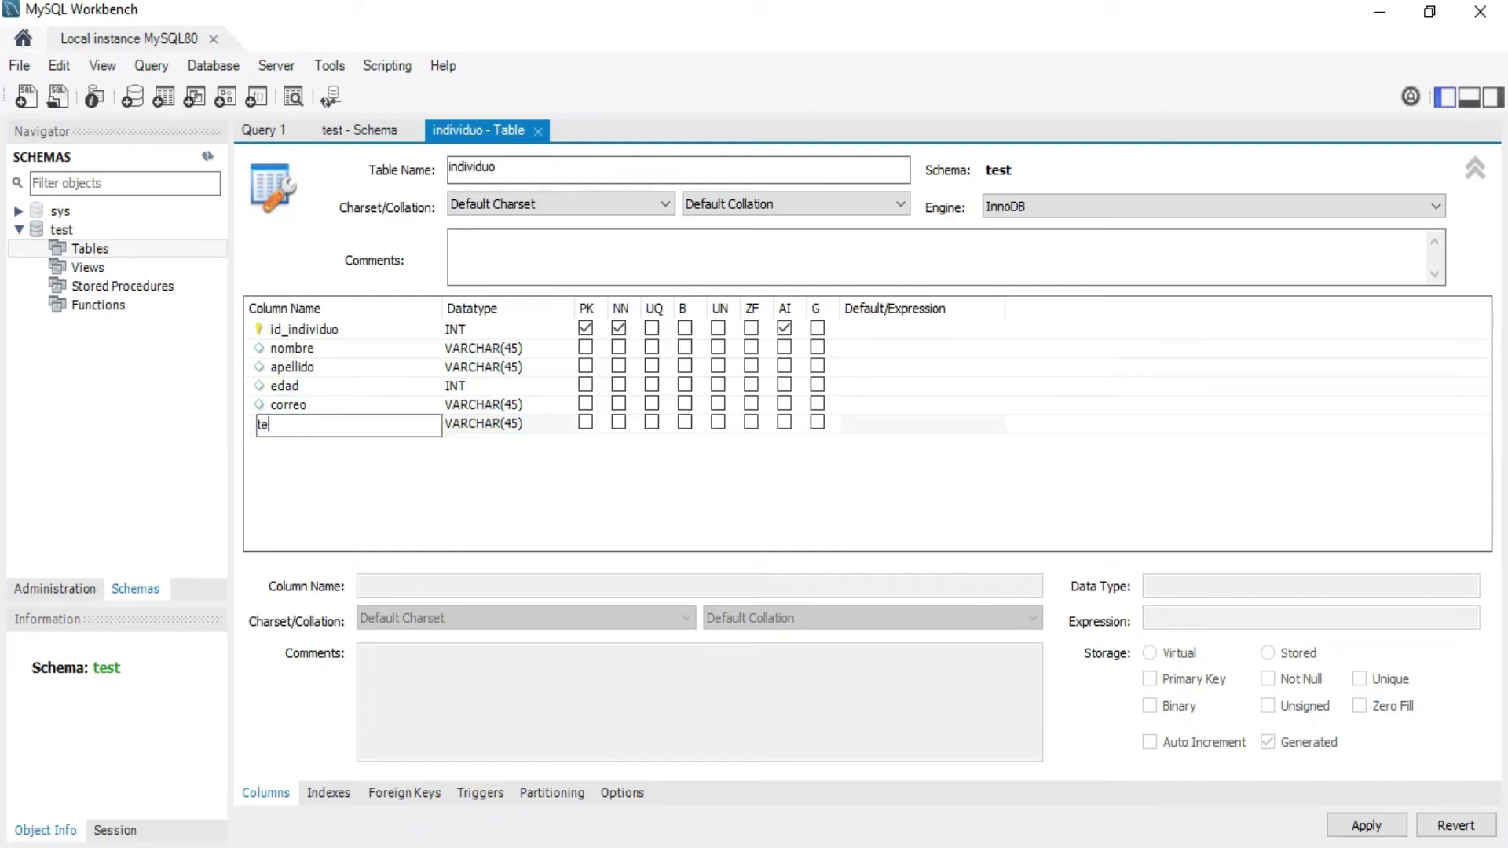
{"action": "type", "text": "lefono"}
{"action": "left_click", "coordinate": [379, 503]}
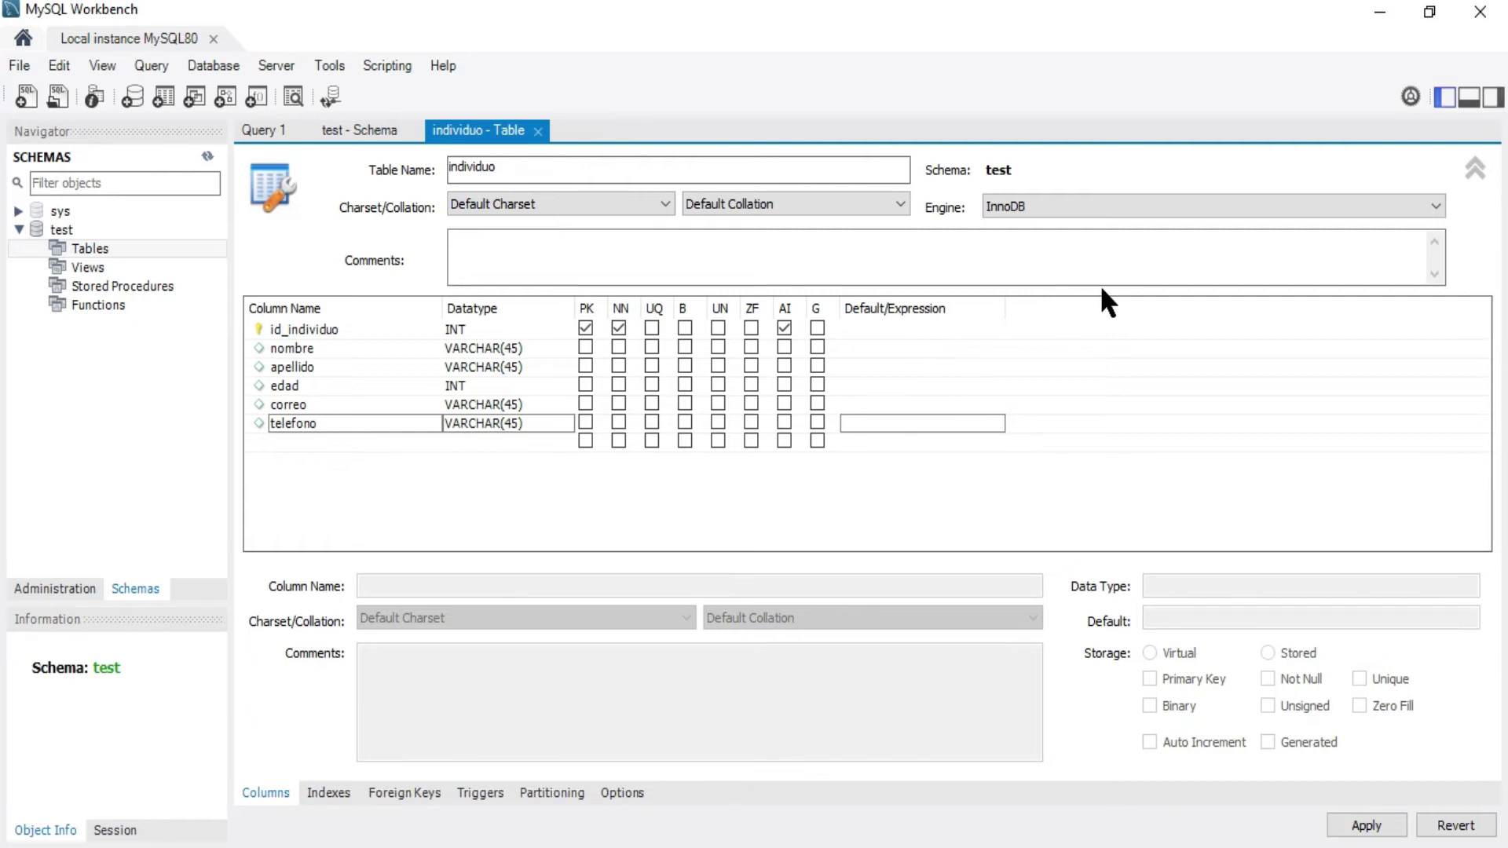
Apply the CREATE TABLE script for individuo to the test schema
{"action": "left_click", "coordinate": [1366, 827]}
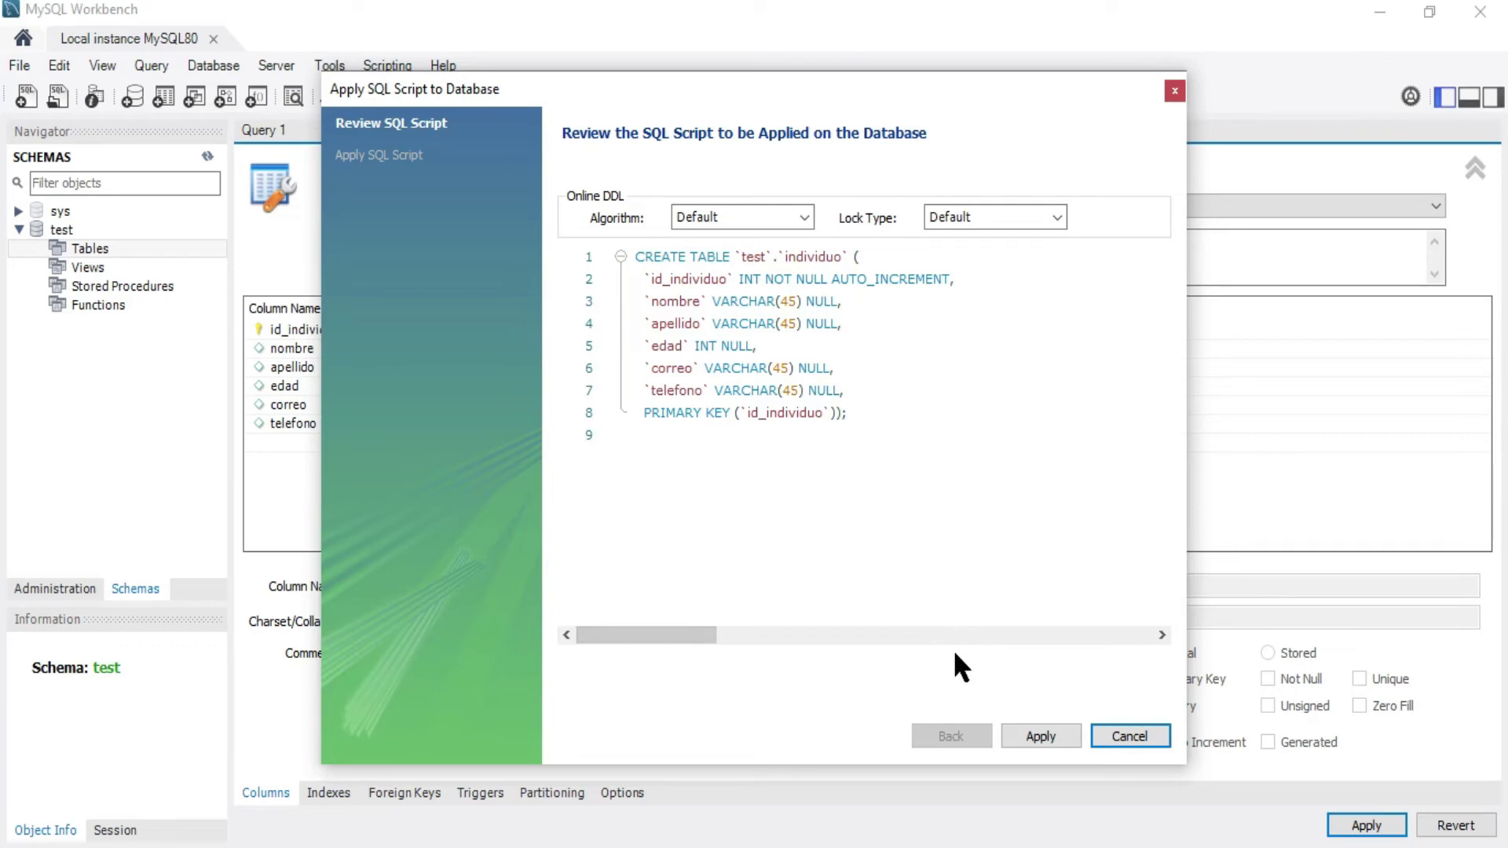
{"action": "left_click", "coordinate": [1043, 735]}
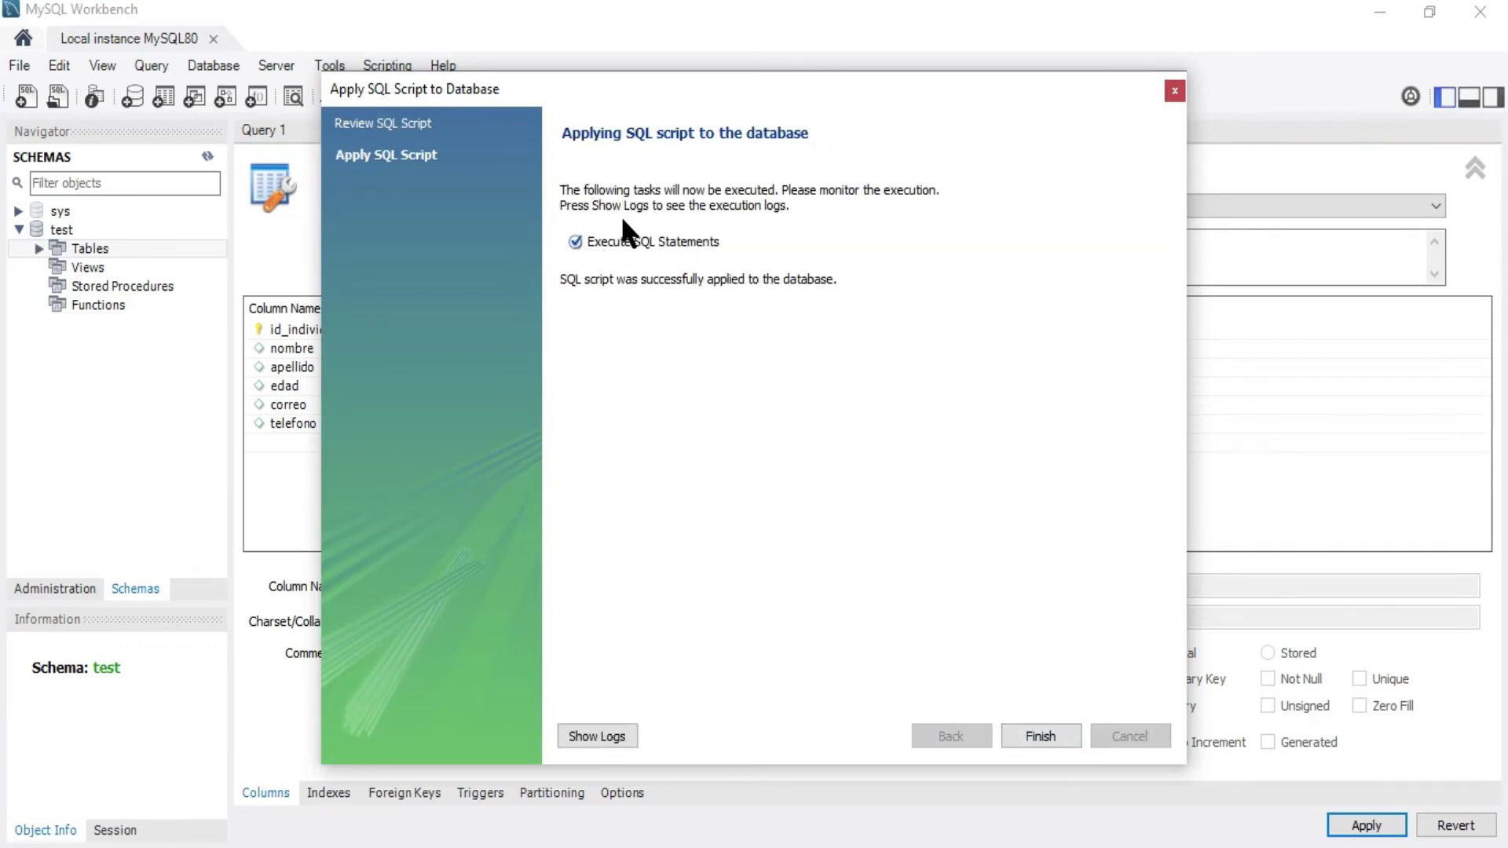
{"action": "left_click", "coordinate": [1044, 730]}
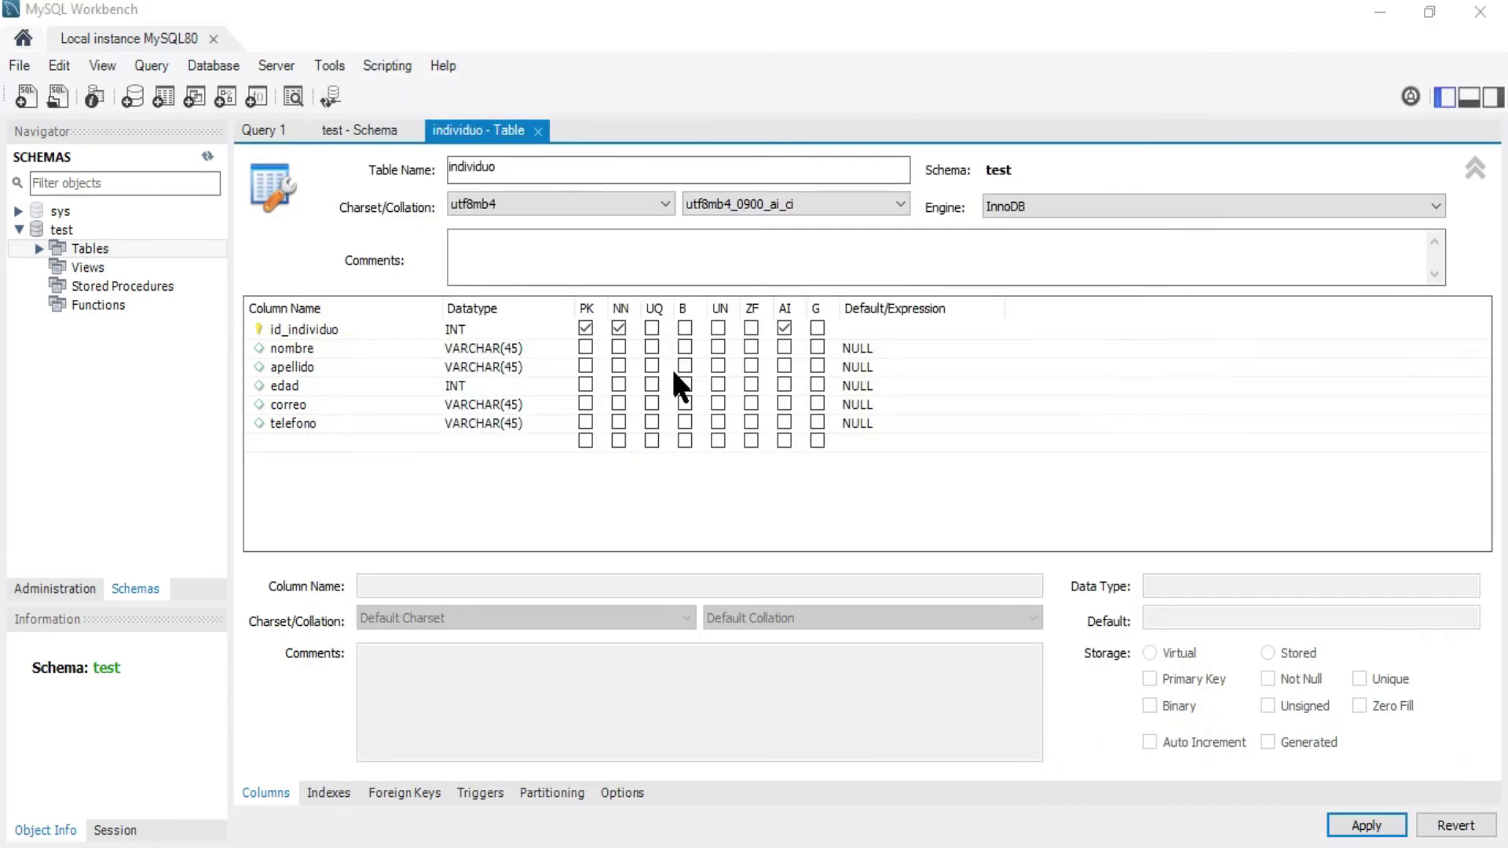
{"action": "left_click", "coordinate": [590, 32]}
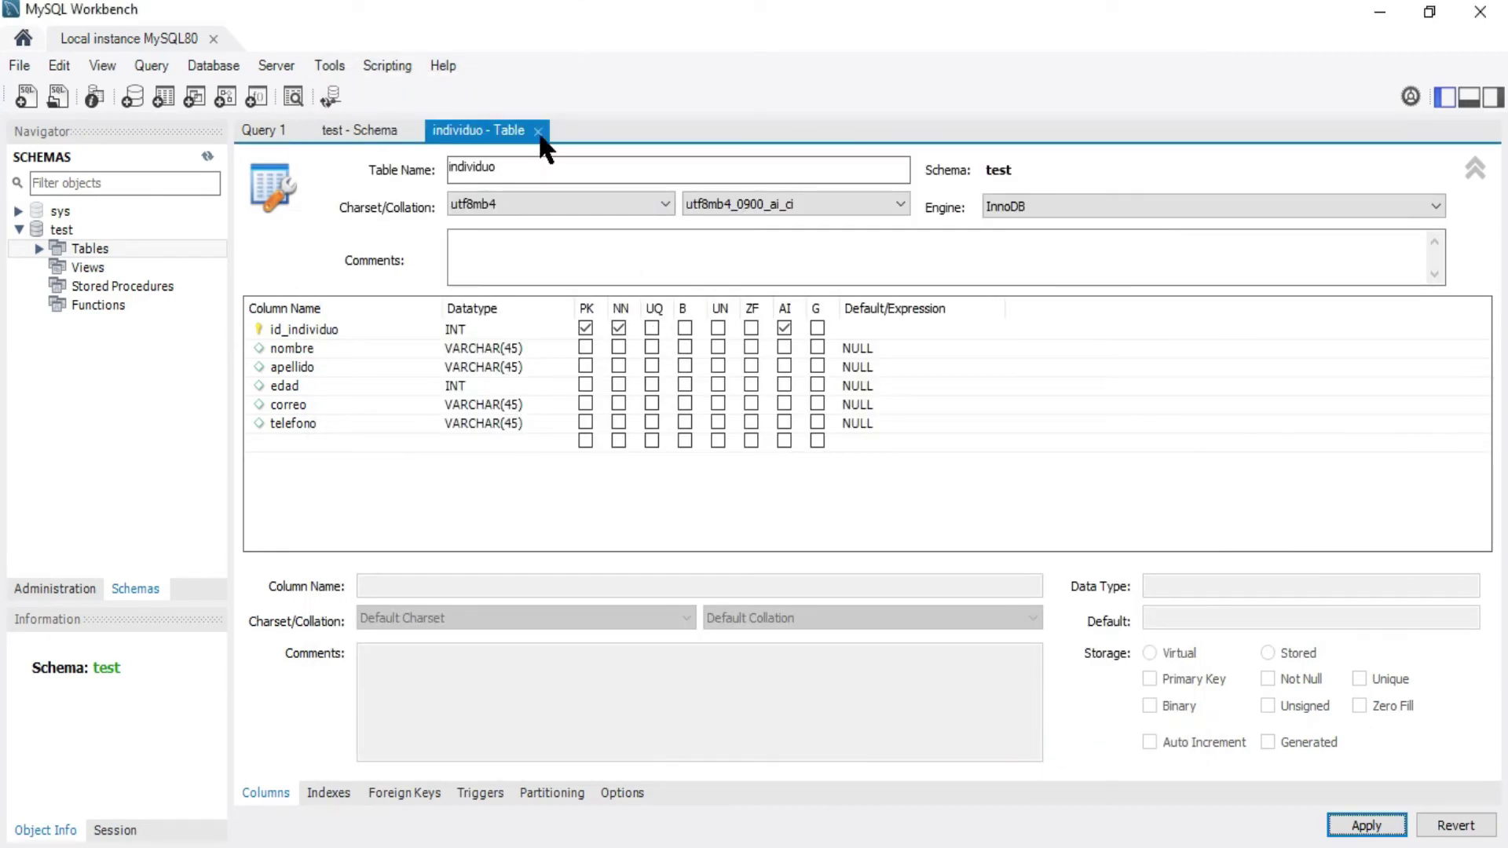
Close the individuo table definition and the test schema editor tabs
{"action": "left_click", "coordinate": [539, 130]}
{"action": "left_click", "coordinate": [413, 131]}
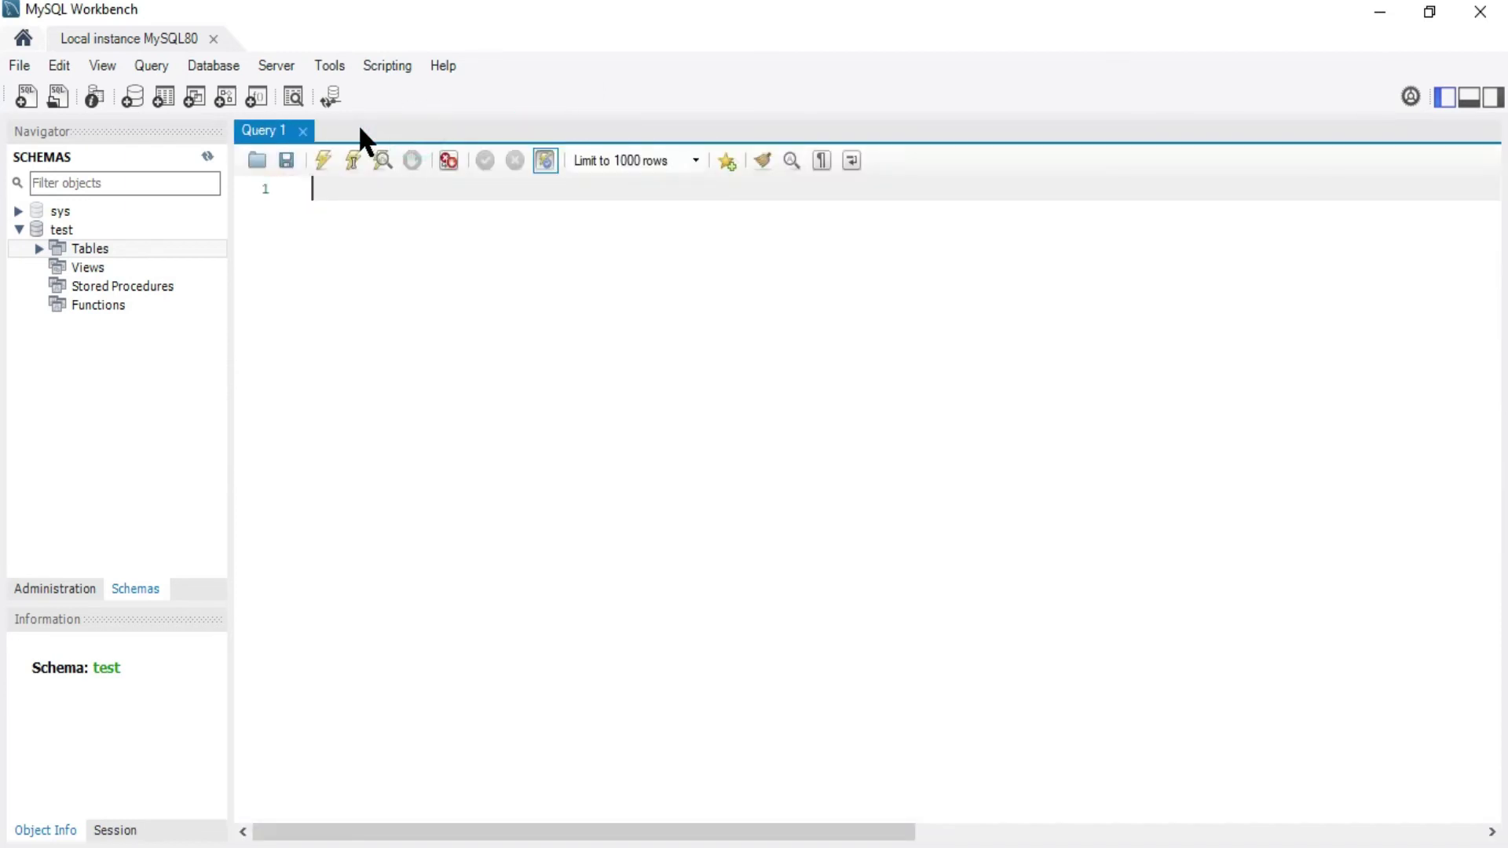
{"action": "left_click", "coordinate": [303, 139]}
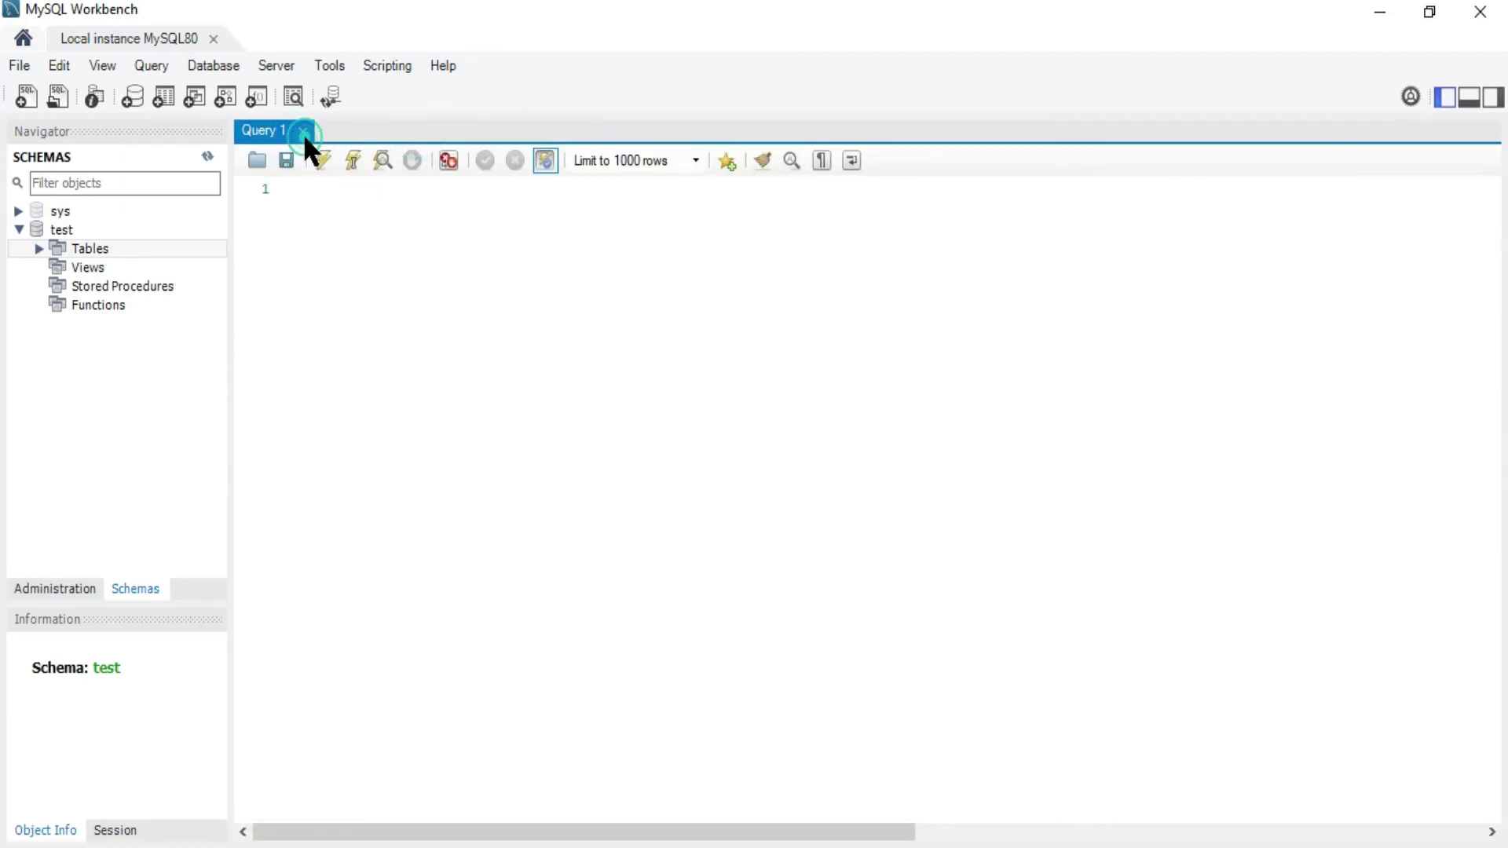
Expand Tables under test and open individuo with Select Rows - Limit 1000
{"action": "left_click", "coordinate": [44, 253]}
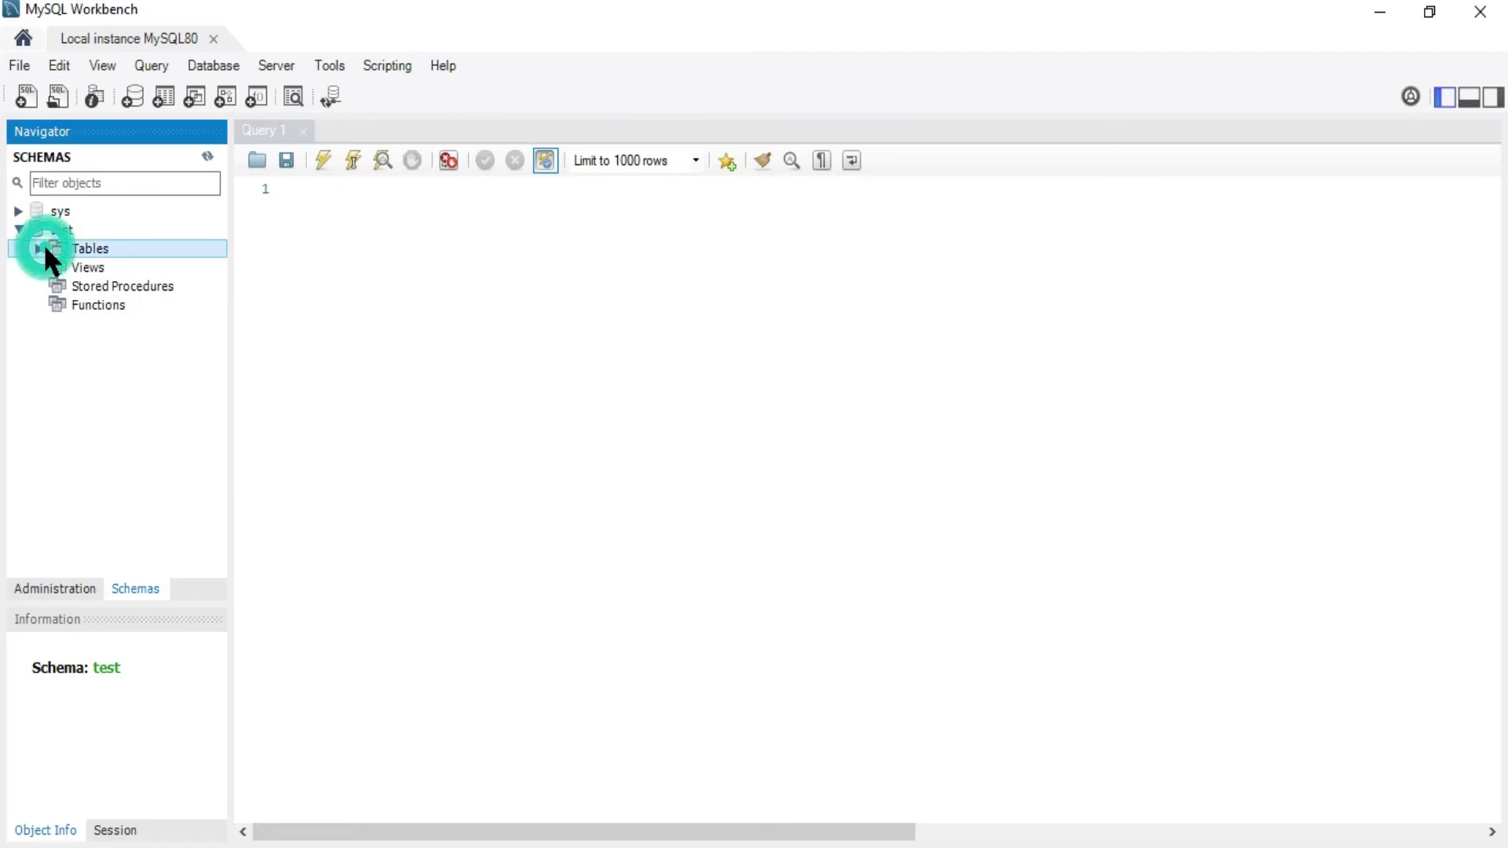
{"action": "left_click", "coordinate": [40, 249]}
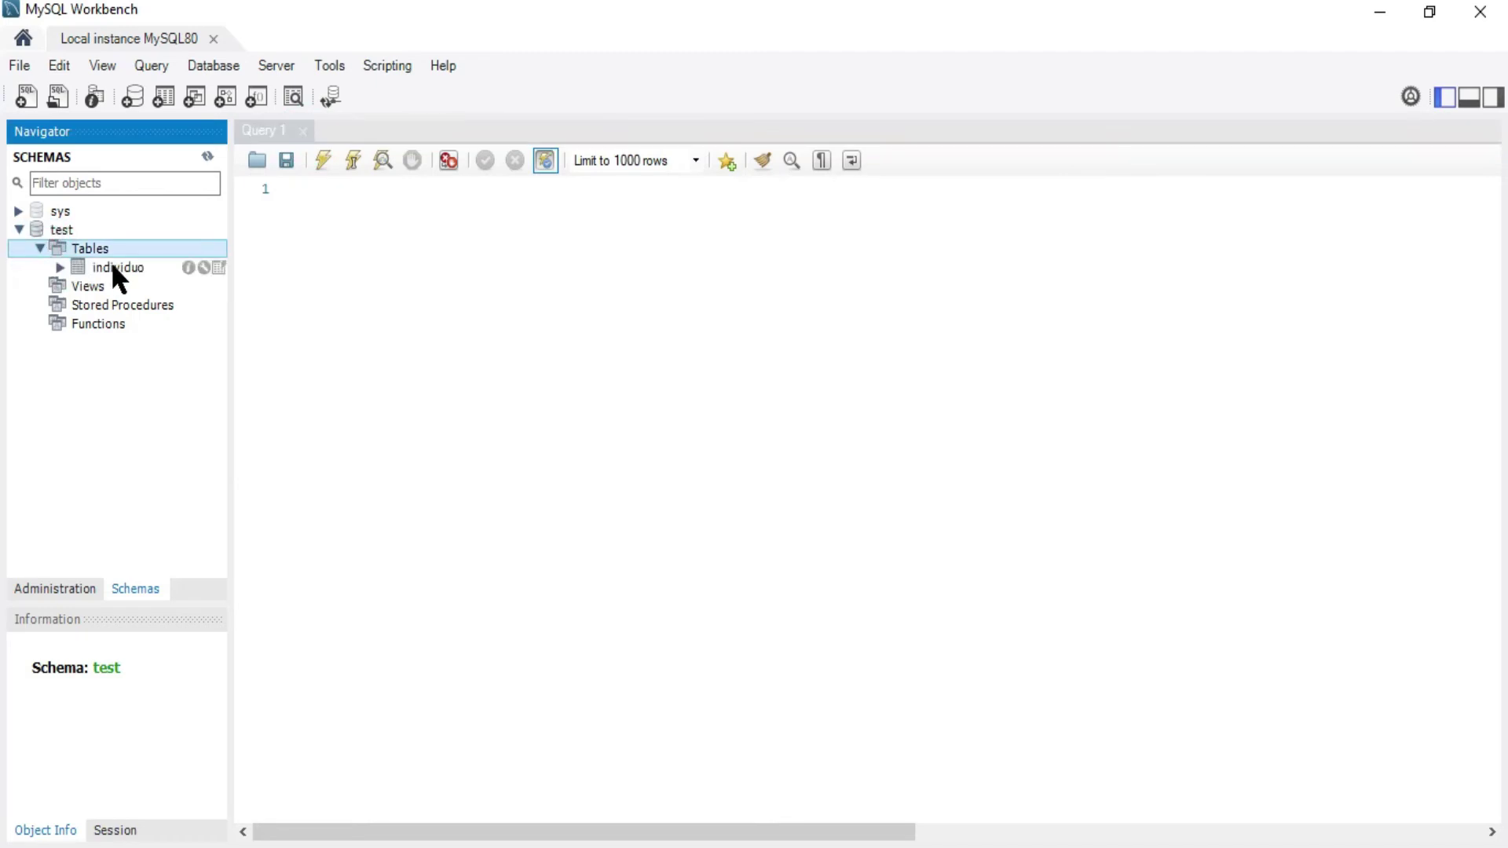
{"action": "right_click", "coordinate": [134, 270]}
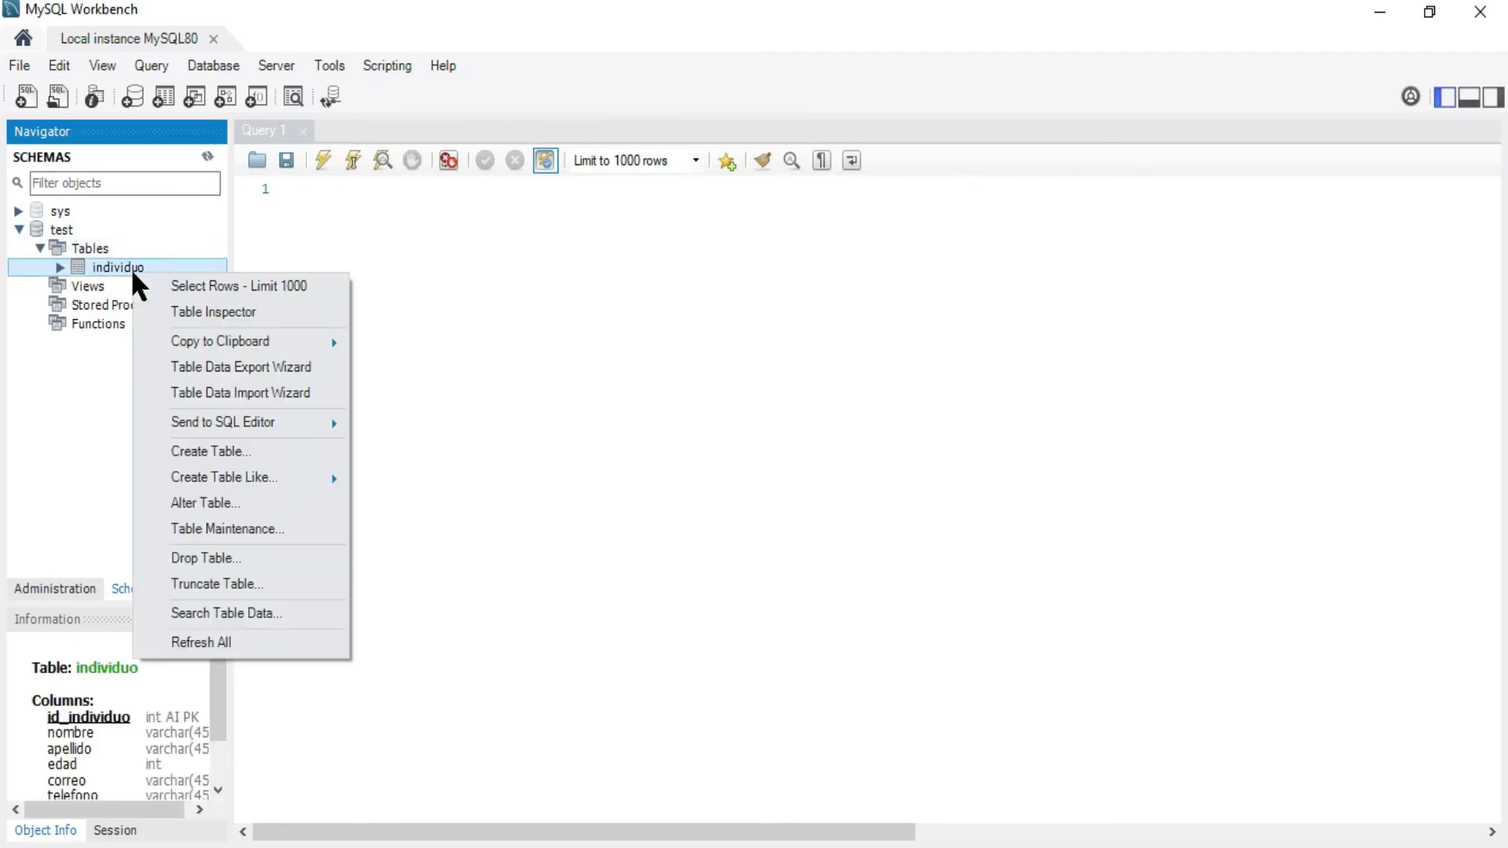
{"action": "left_click", "coordinate": [179, 287]}
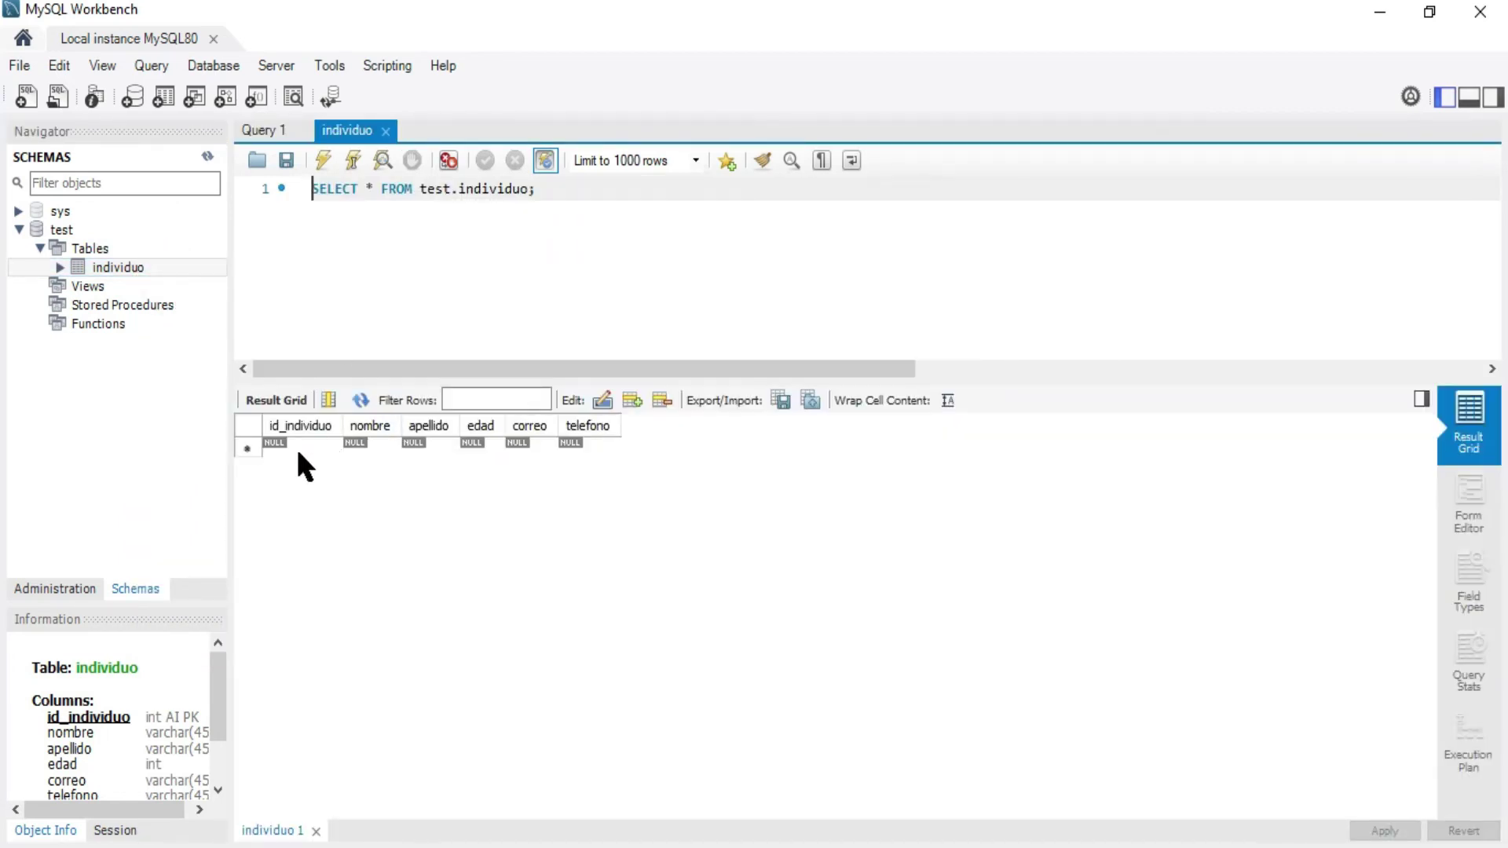
Fill the first row with a person's name, surname, age 35, e-mail and phone number
{"action": "left_click", "coordinate": [366, 442]}
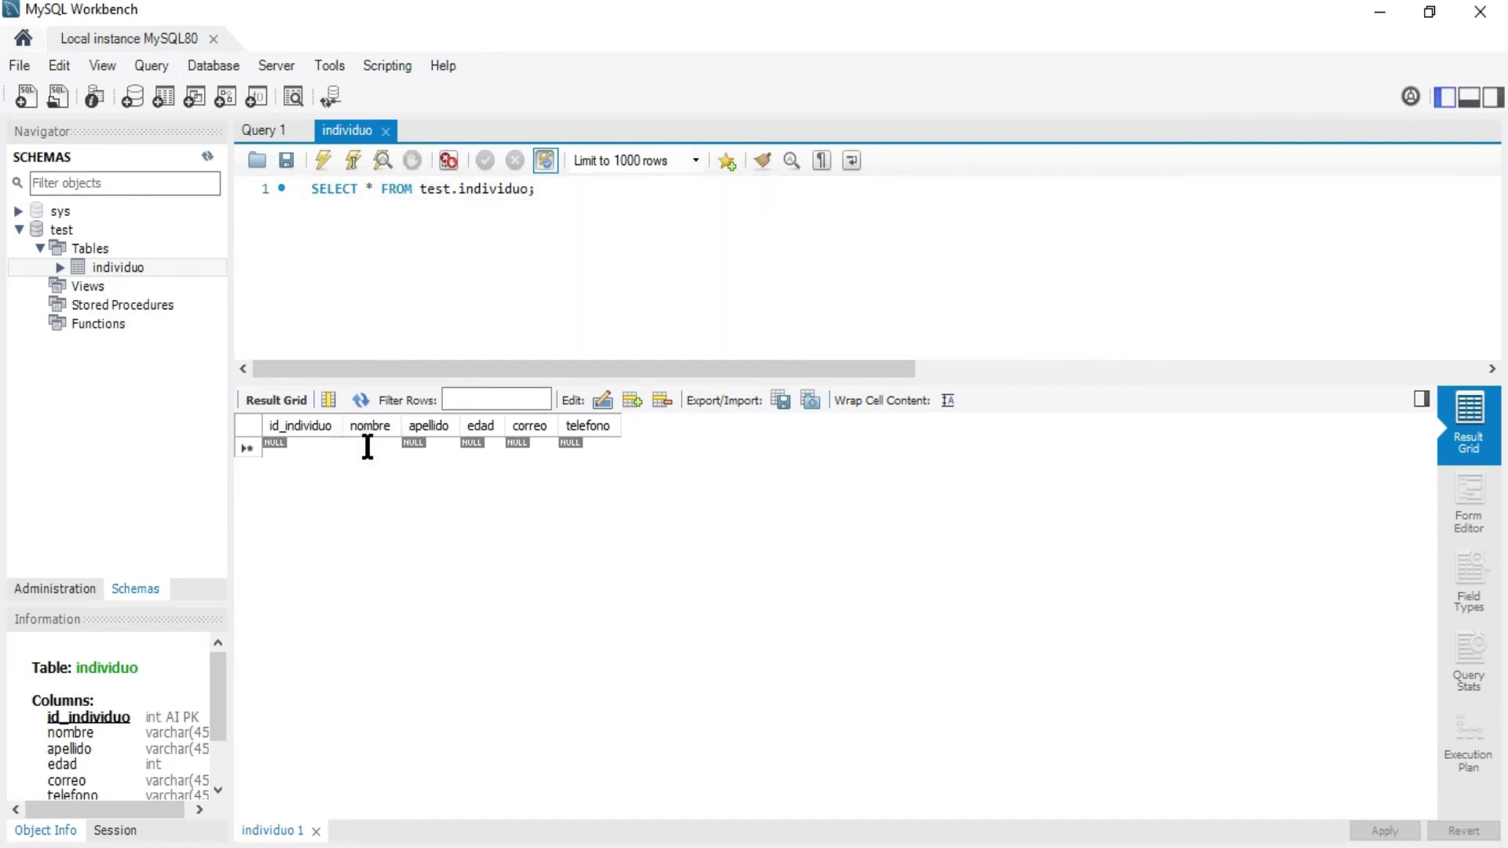
{"action": "key", "text": "Tab"}
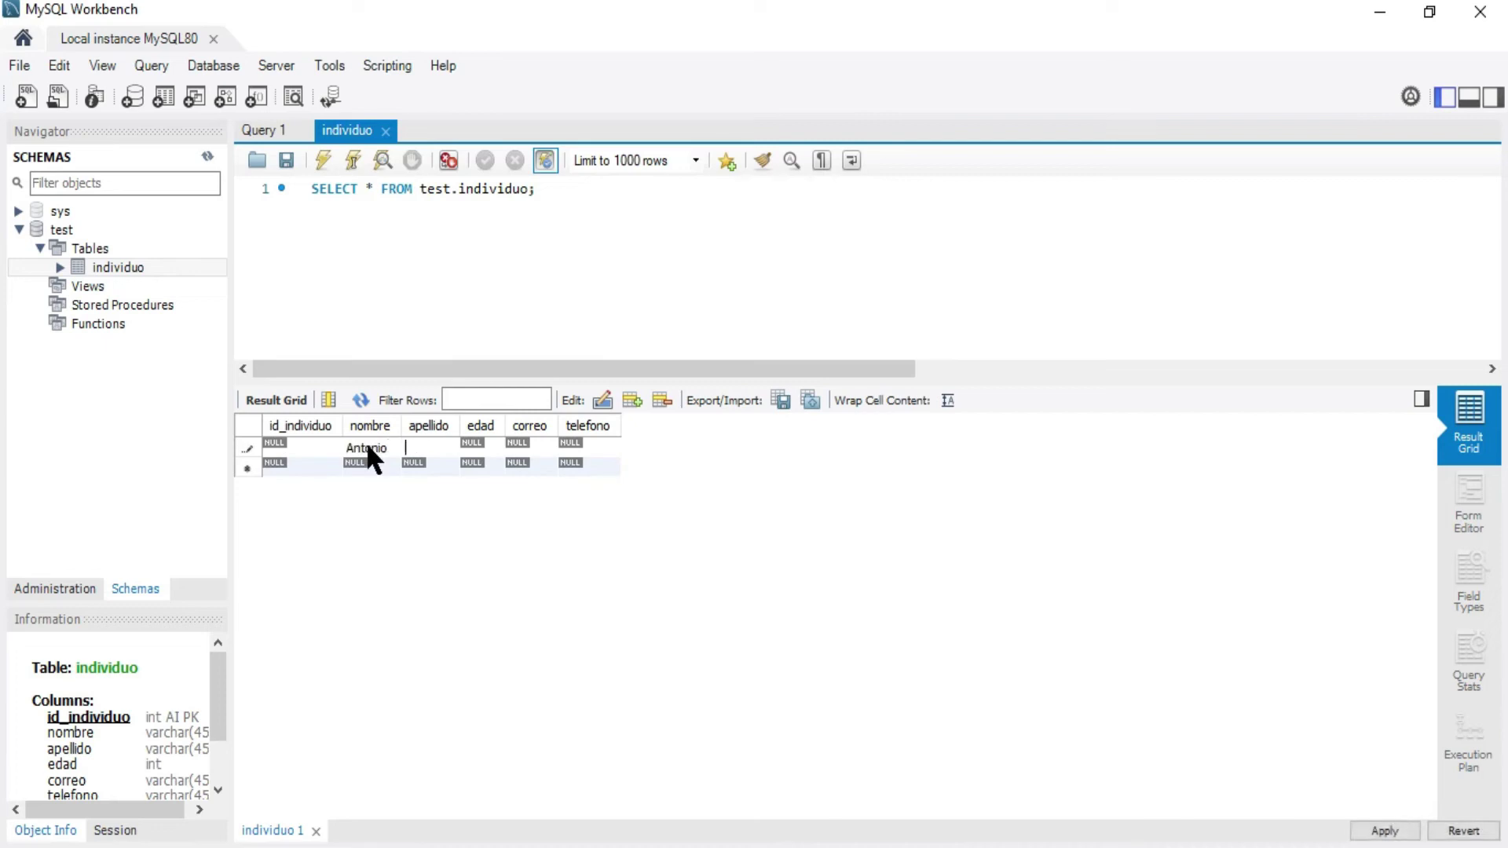
{"action": "key", "text": "Tab"}
{"action": "type", "text": "35"}
{"action": "key", "text": "Tab"}
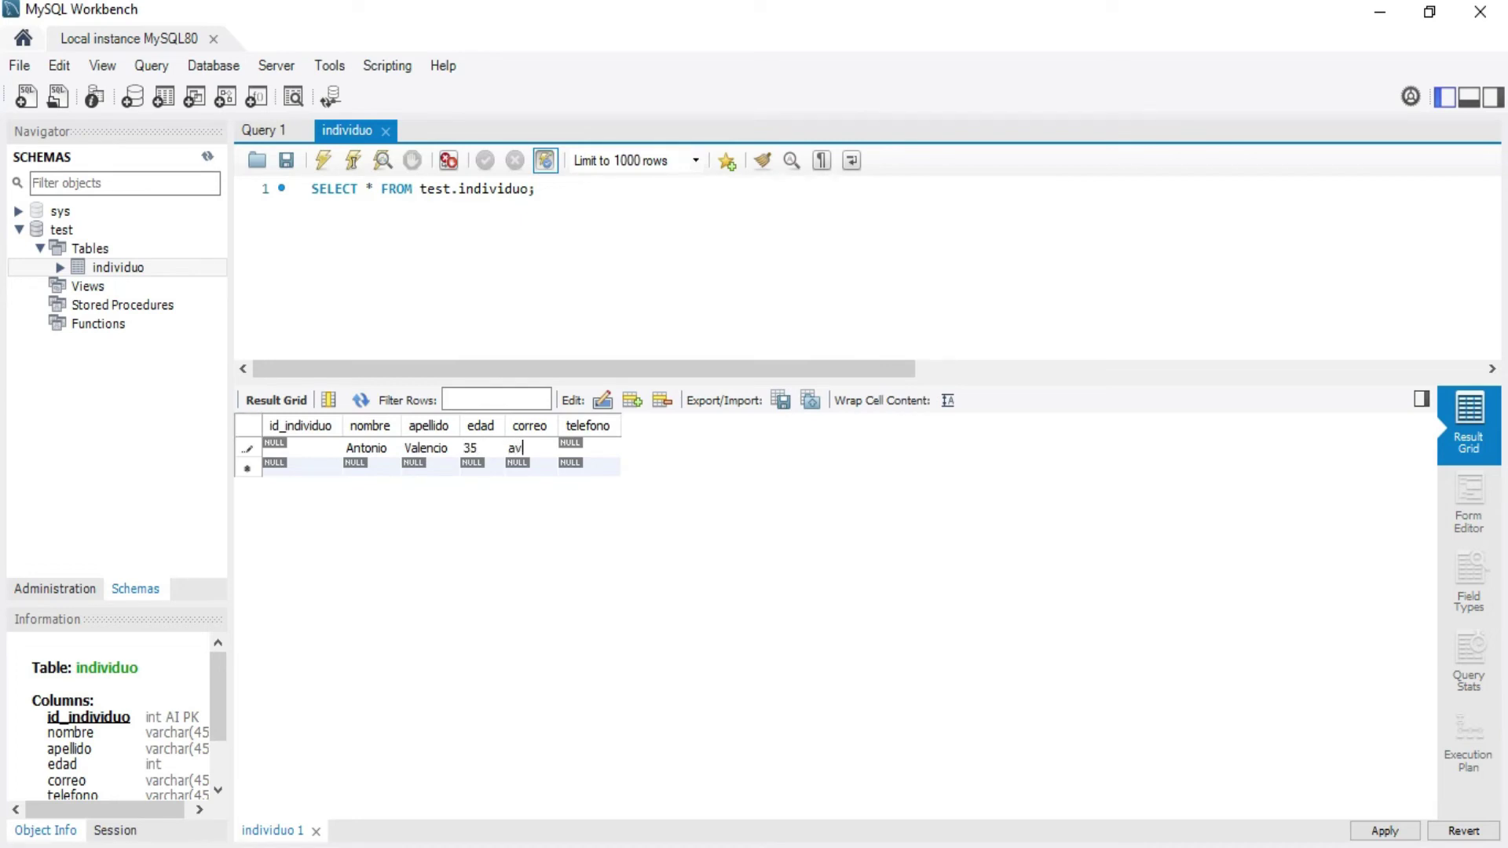
{"action": "key", "text": "Tab"}
Fill the second row with another person's name, surname, age, e-mail and phone number
{"action": "double_click", "coordinate": [351, 465]}
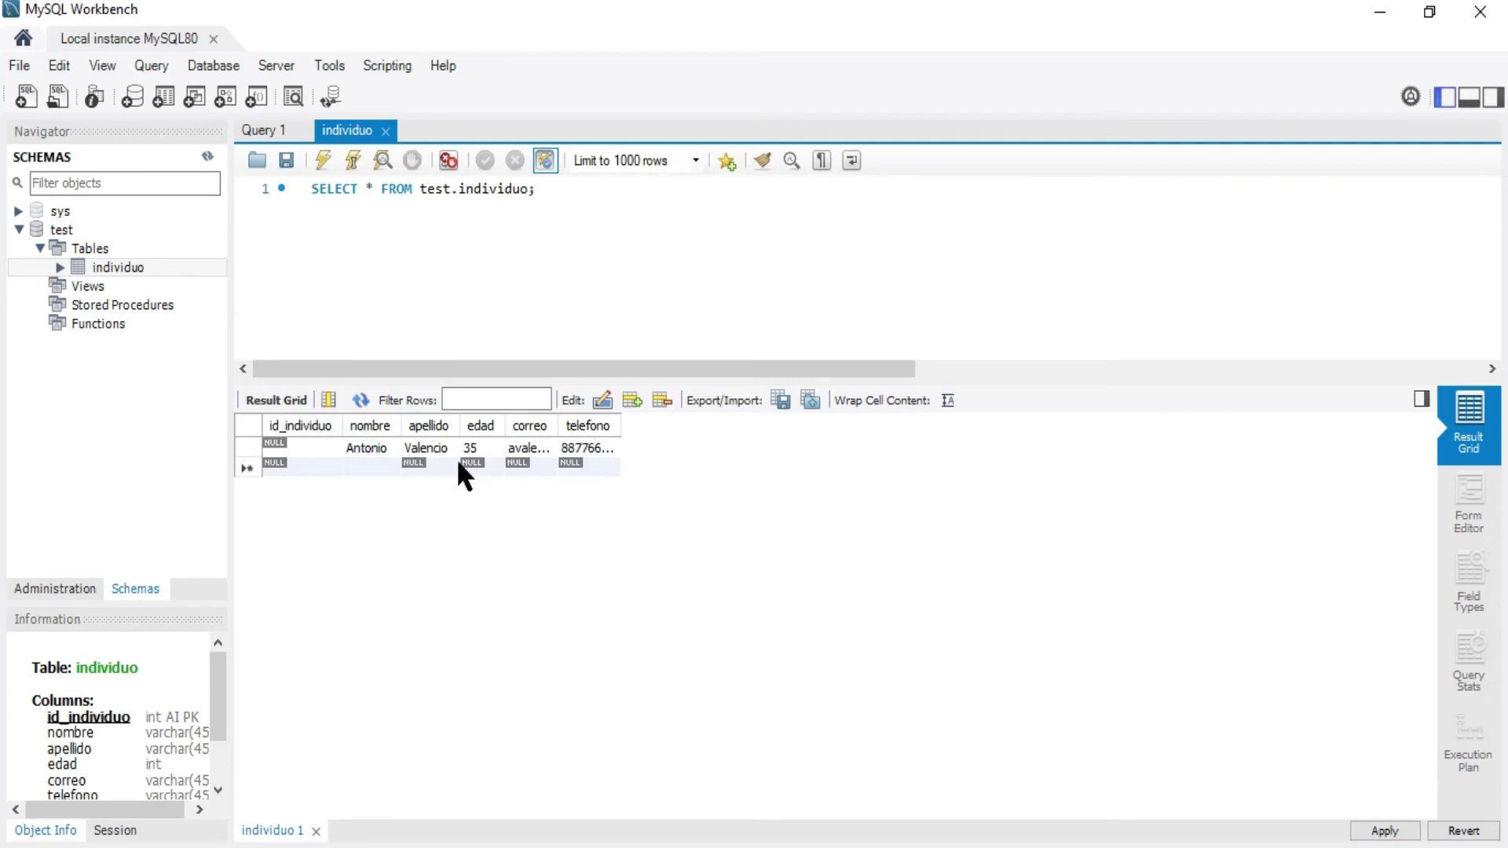
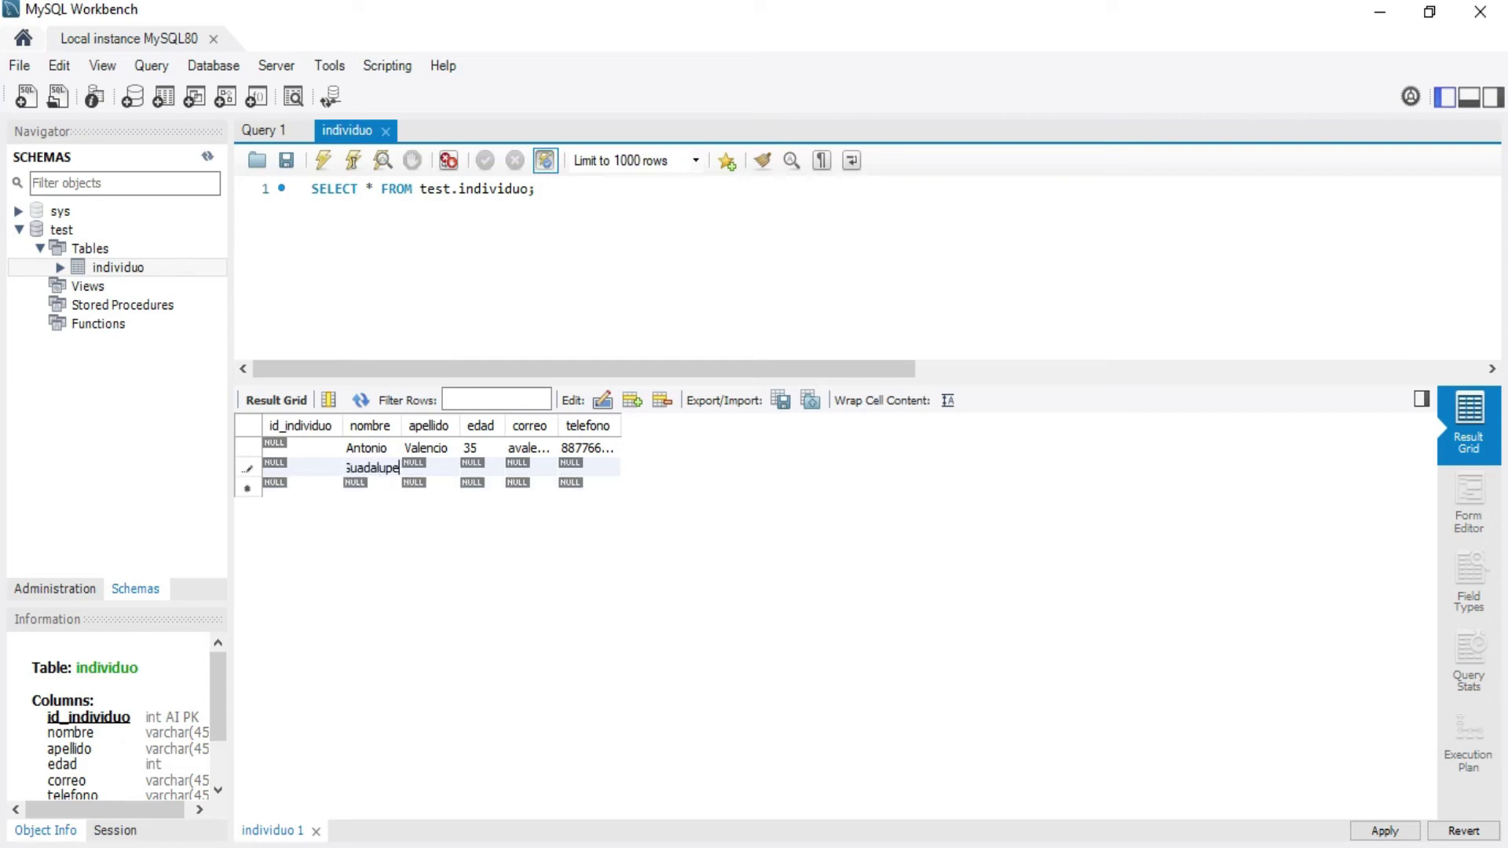
{"action": "key", "text": "Tab"}
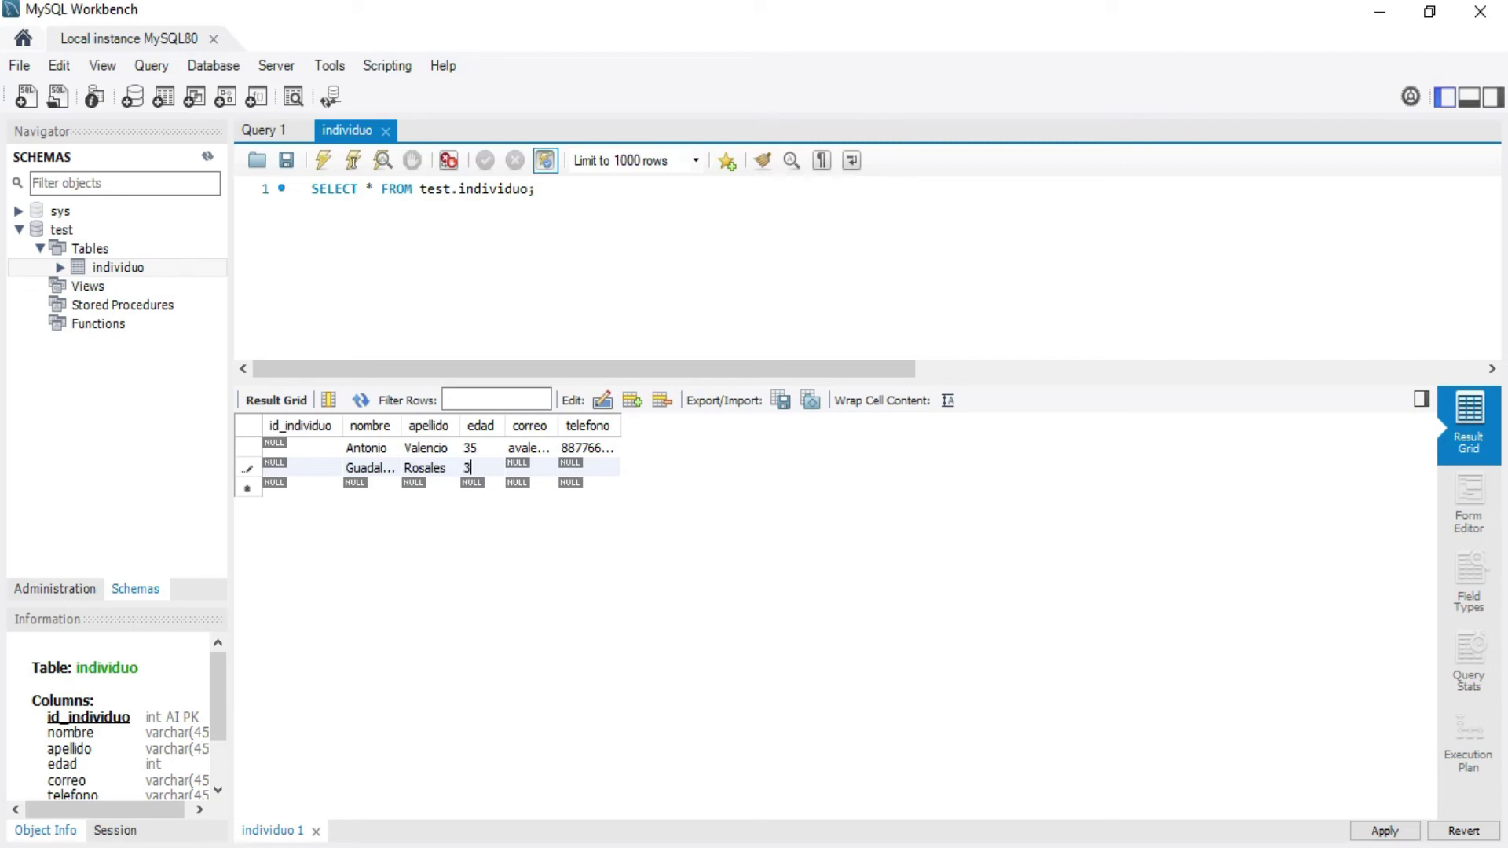
{"action": "type", "text": "28"}
{"action": "key", "text": "Tab"}
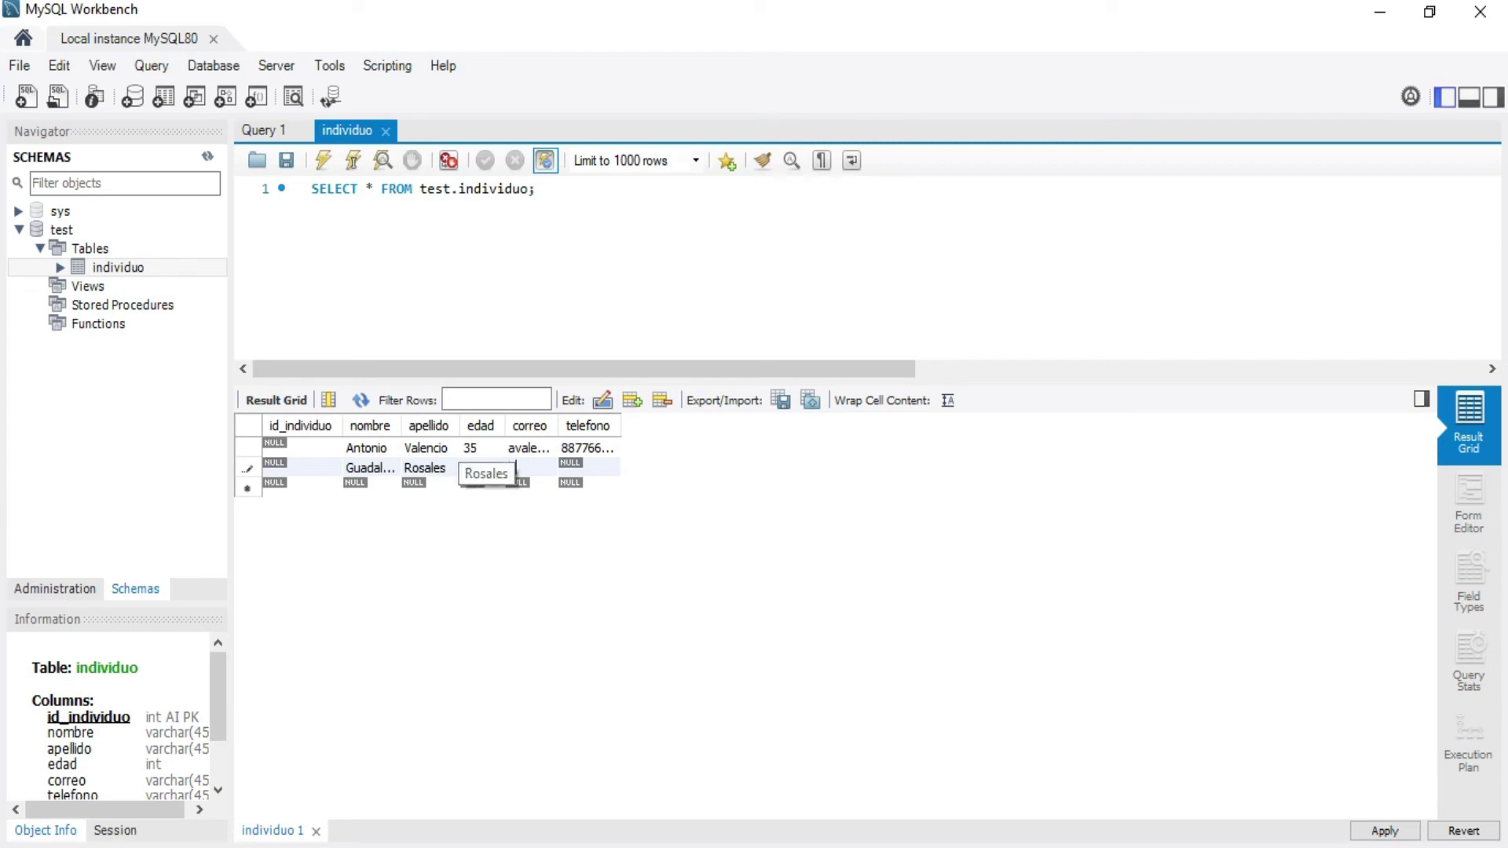
{"action": "key", "text": "Tab"}
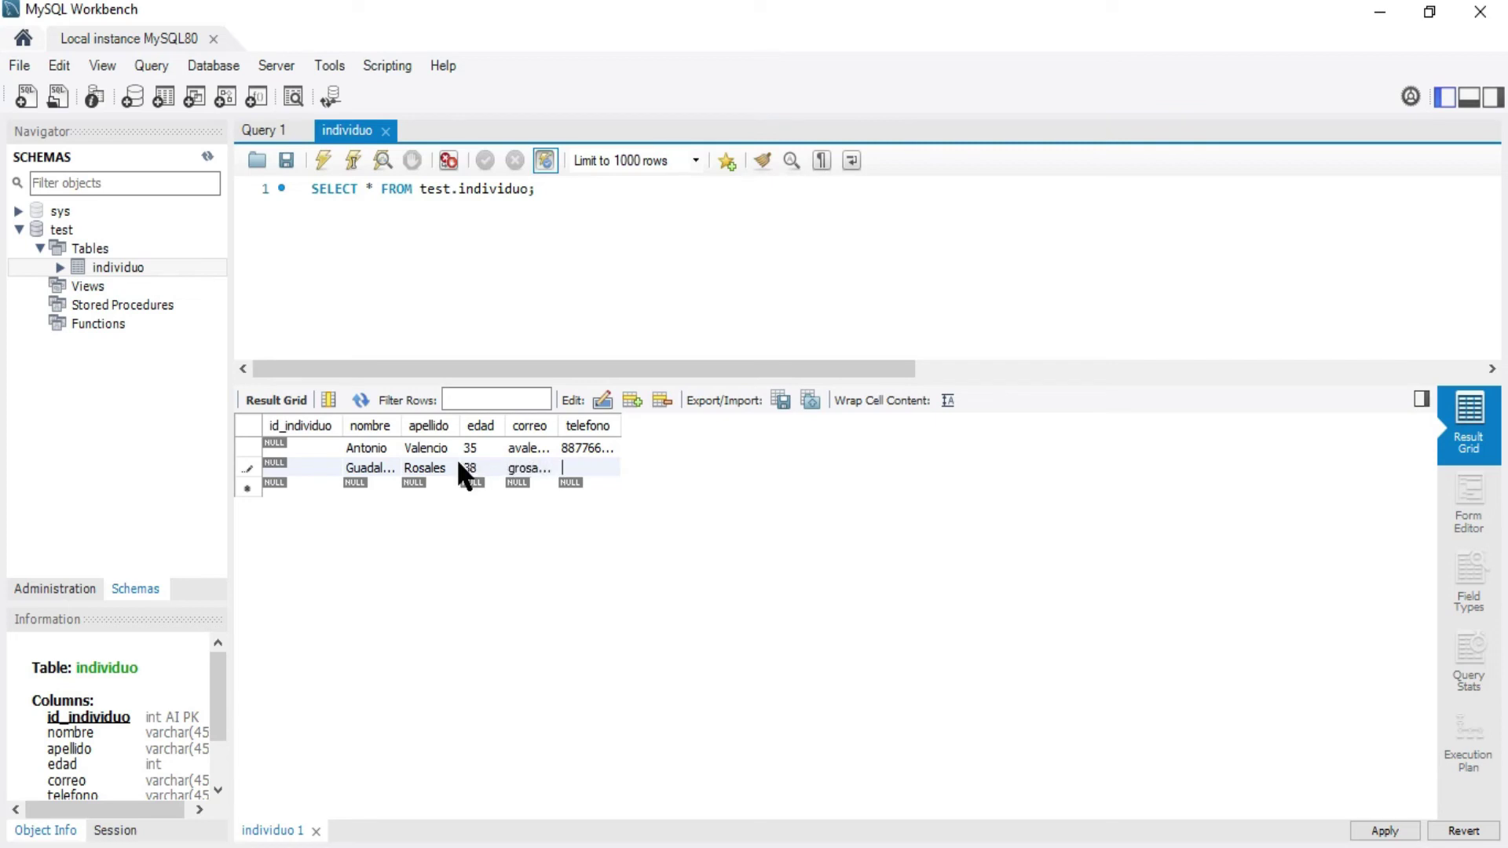
Apply the grid changes and scroll across the two INSERT statements to check their VALUES
{"action": "left_click", "coordinate": [1383, 831]}
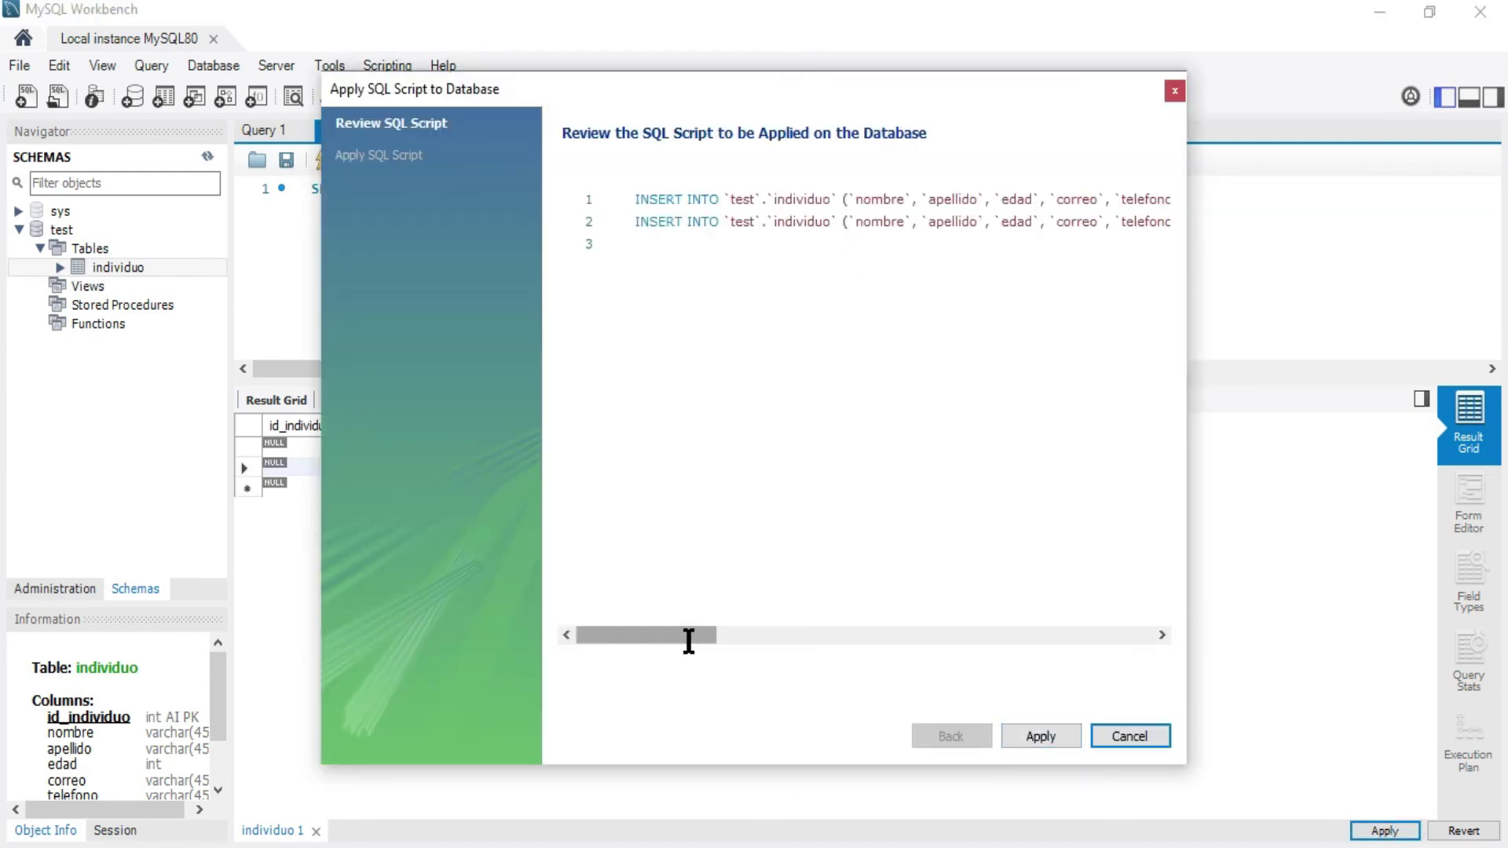
{"action": "left_click_drag", "start_coordinate": [691, 640], "coordinate": [814, 638]}
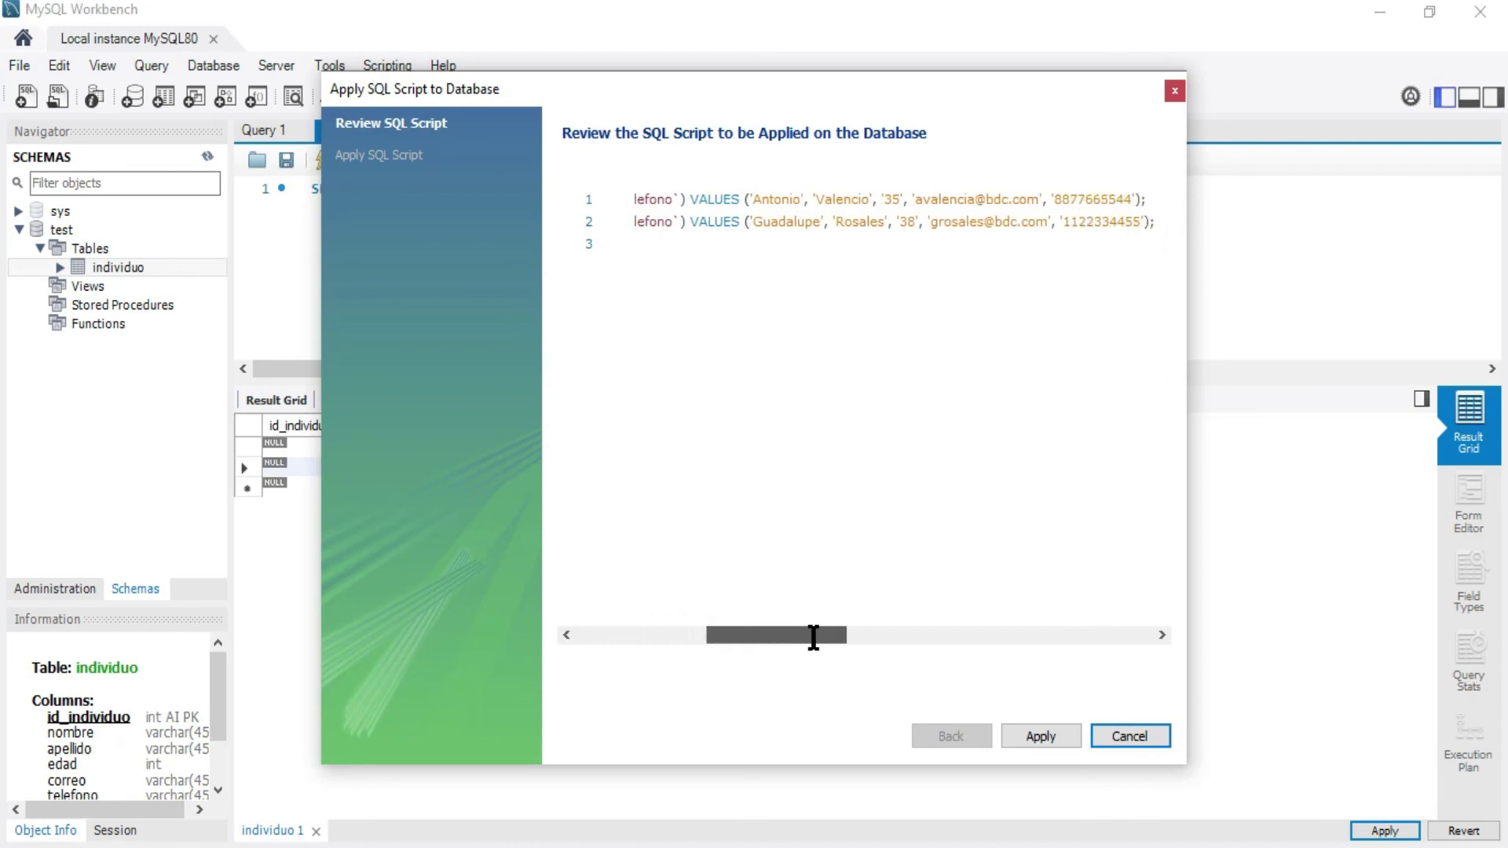